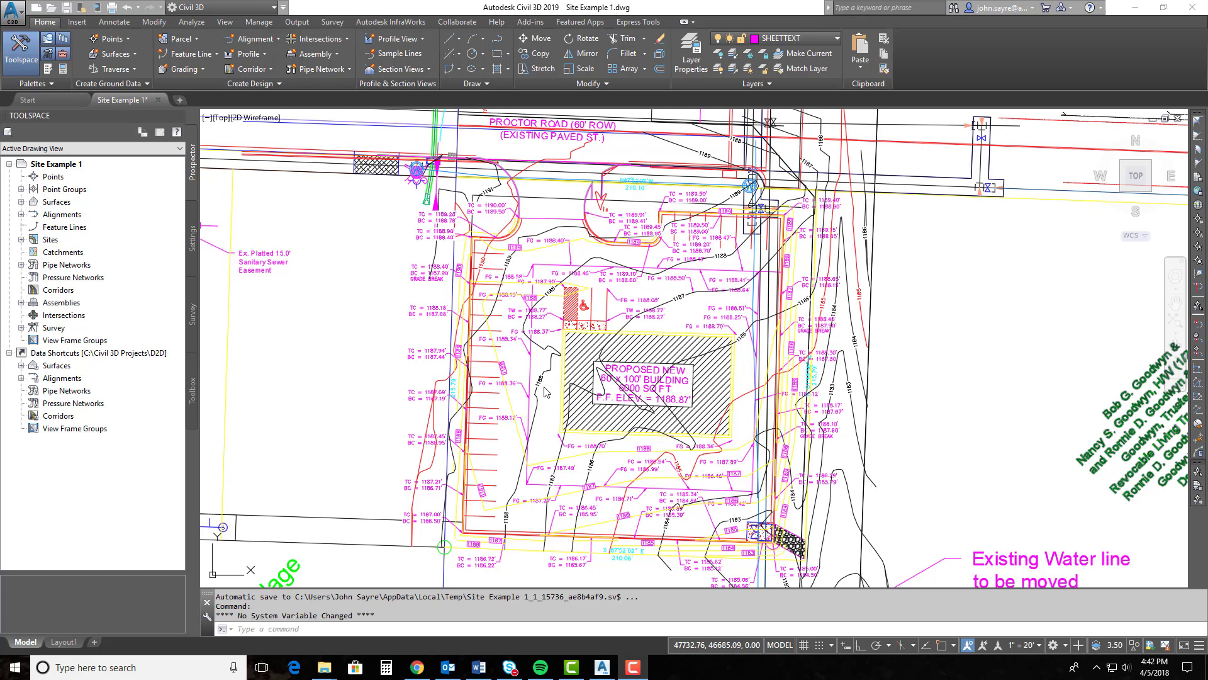
Step: Run DWG Compare on the current Site Example 1 drawing with Site Example 2 as DWG 2
click(460, 22)
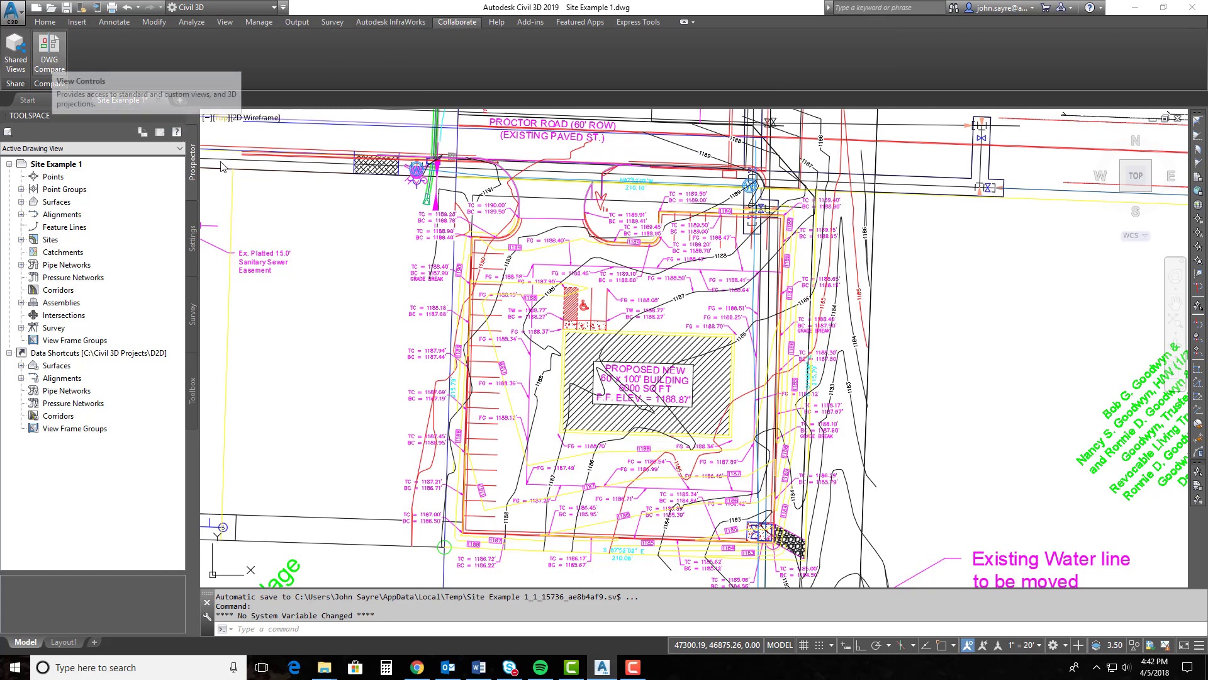
click(50, 54)
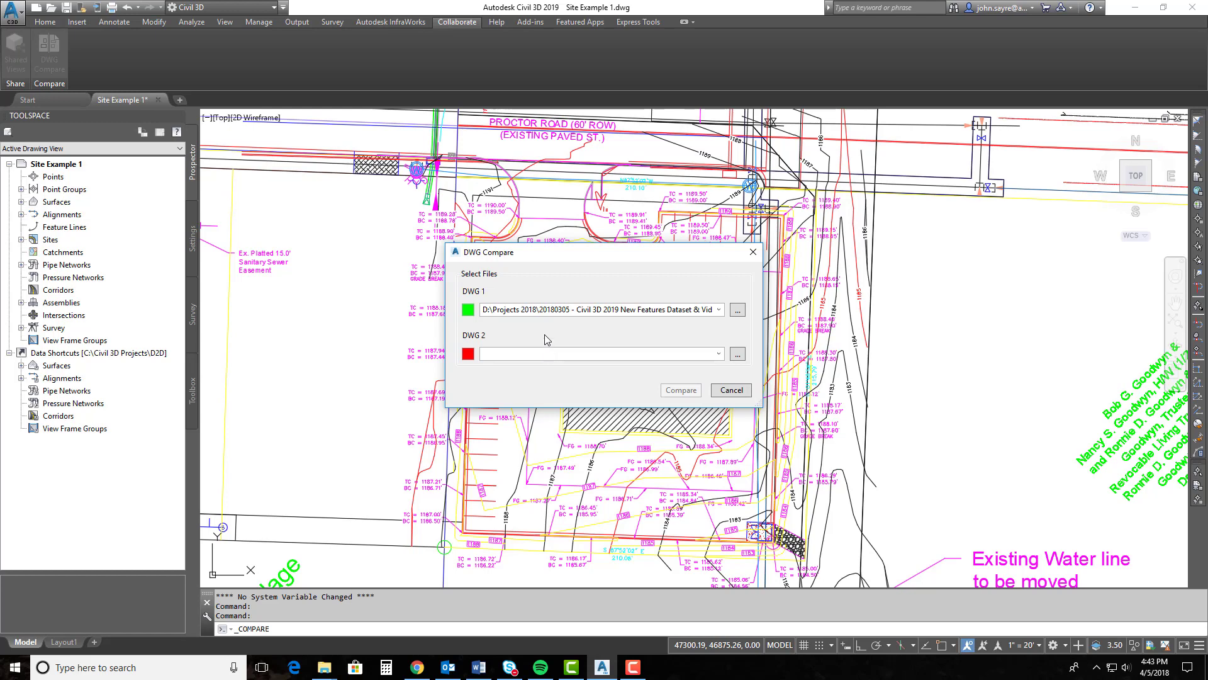
click(468, 309)
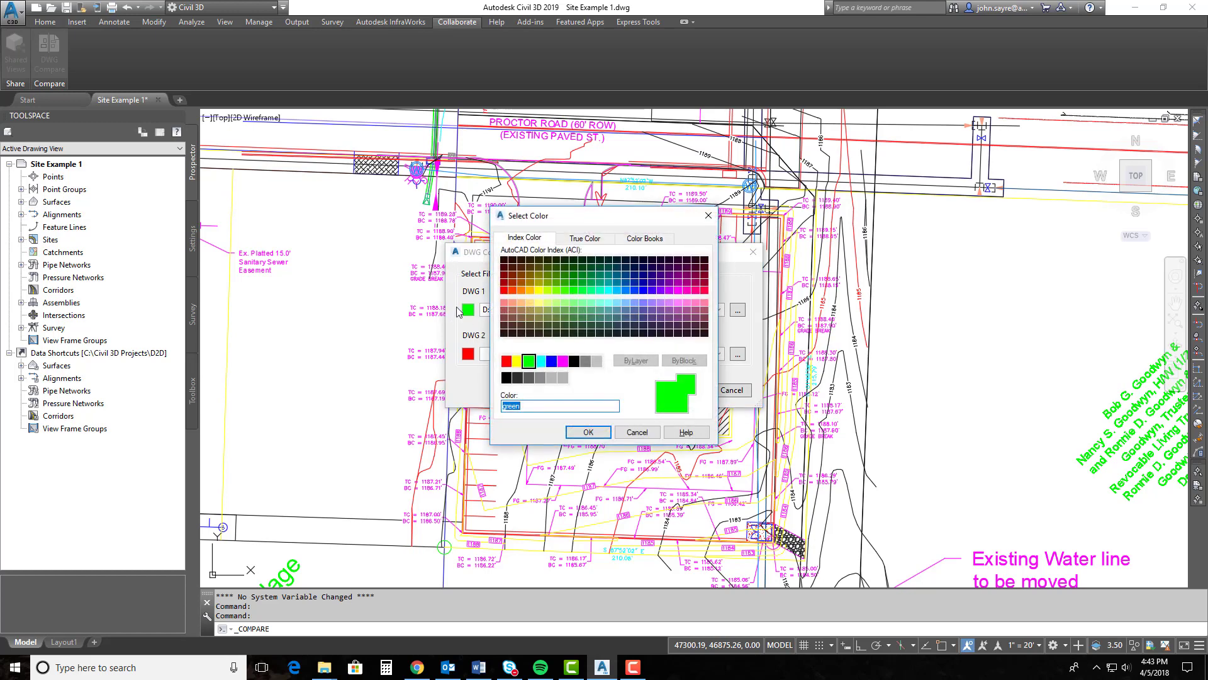
click(637, 433)
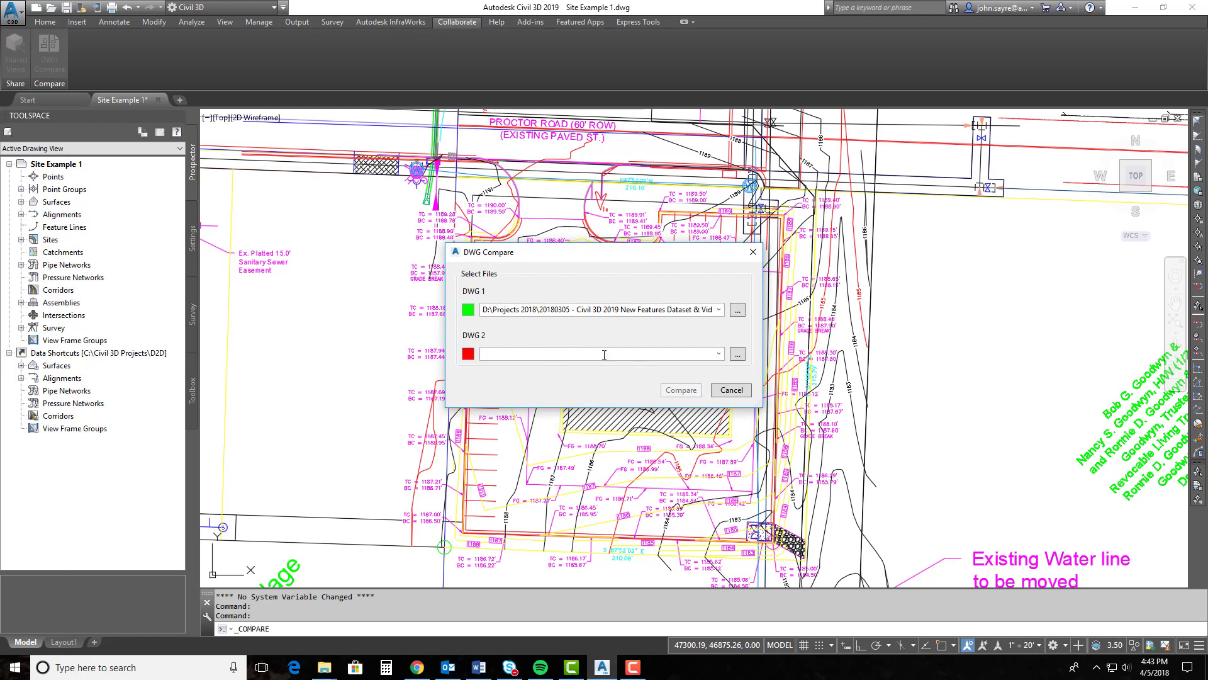
click(737, 354)
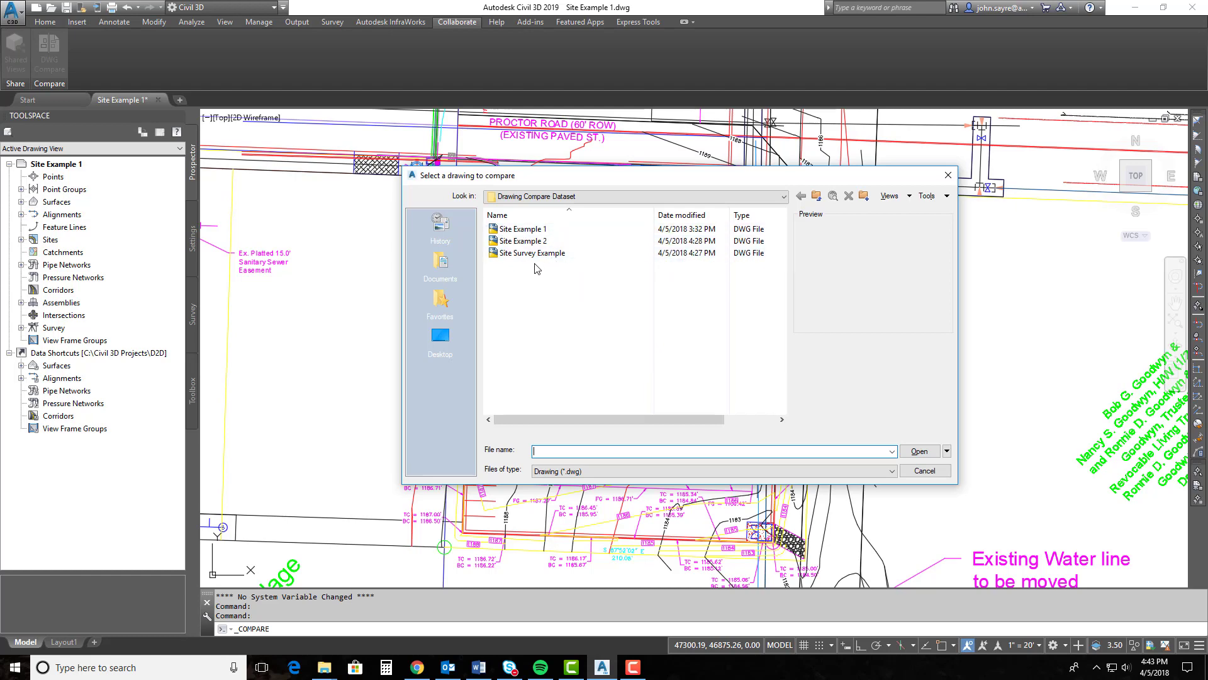
click(519, 241)
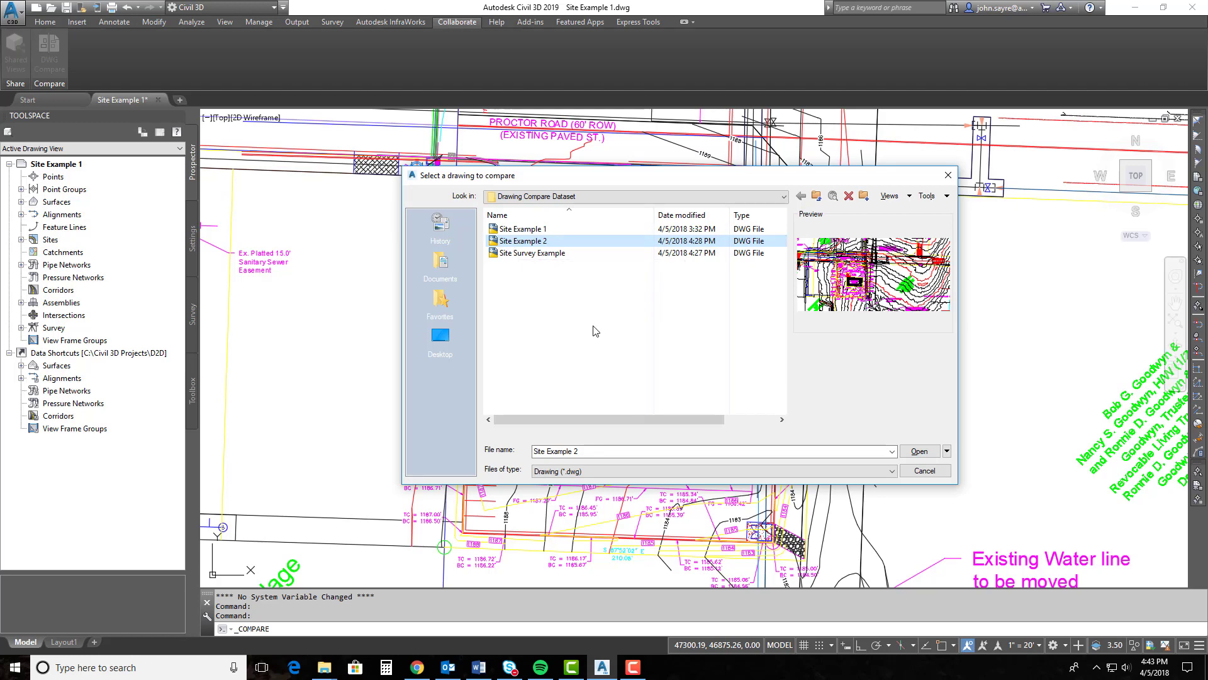
click(919, 451)
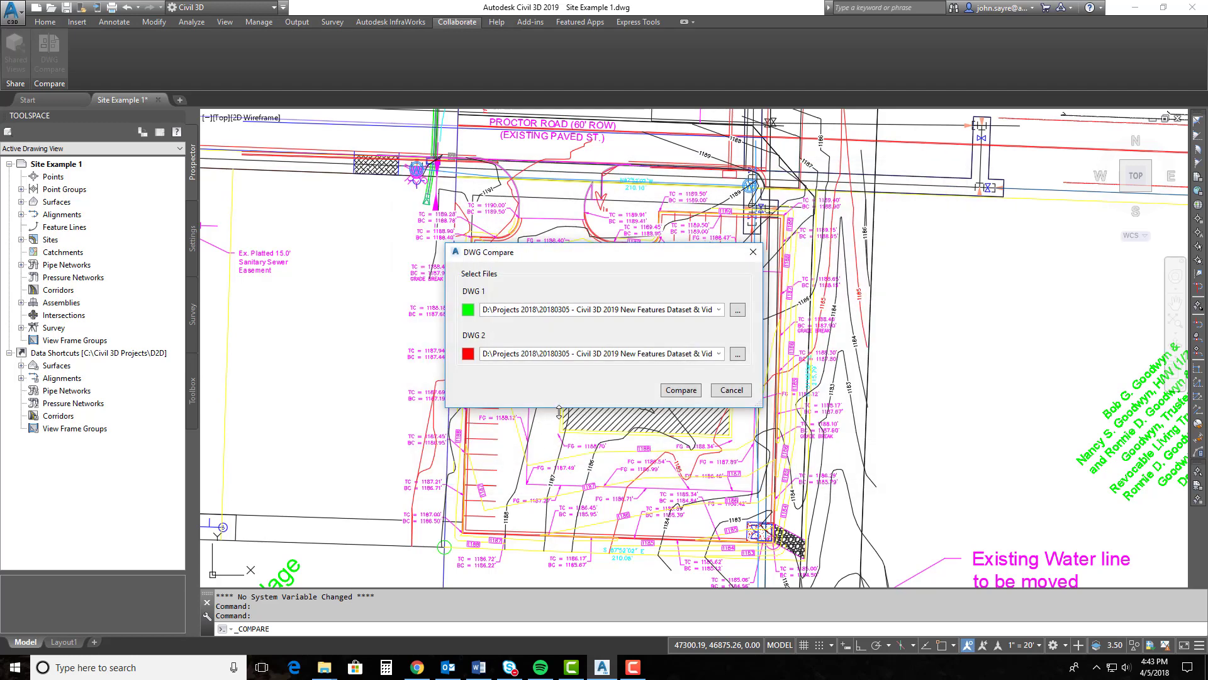
click(677, 391)
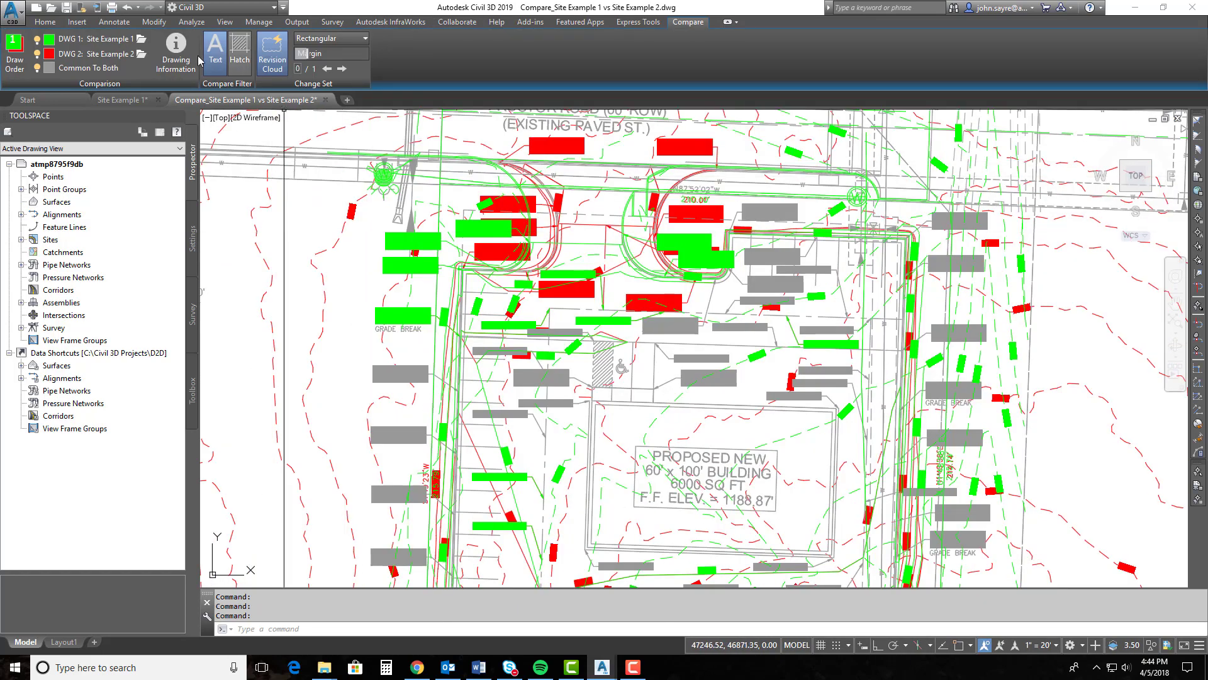
Step: Switch the draw order to DWG 2 and back to DWG 1, and recolor DWG 1 cyan and back to green
click(13, 53)
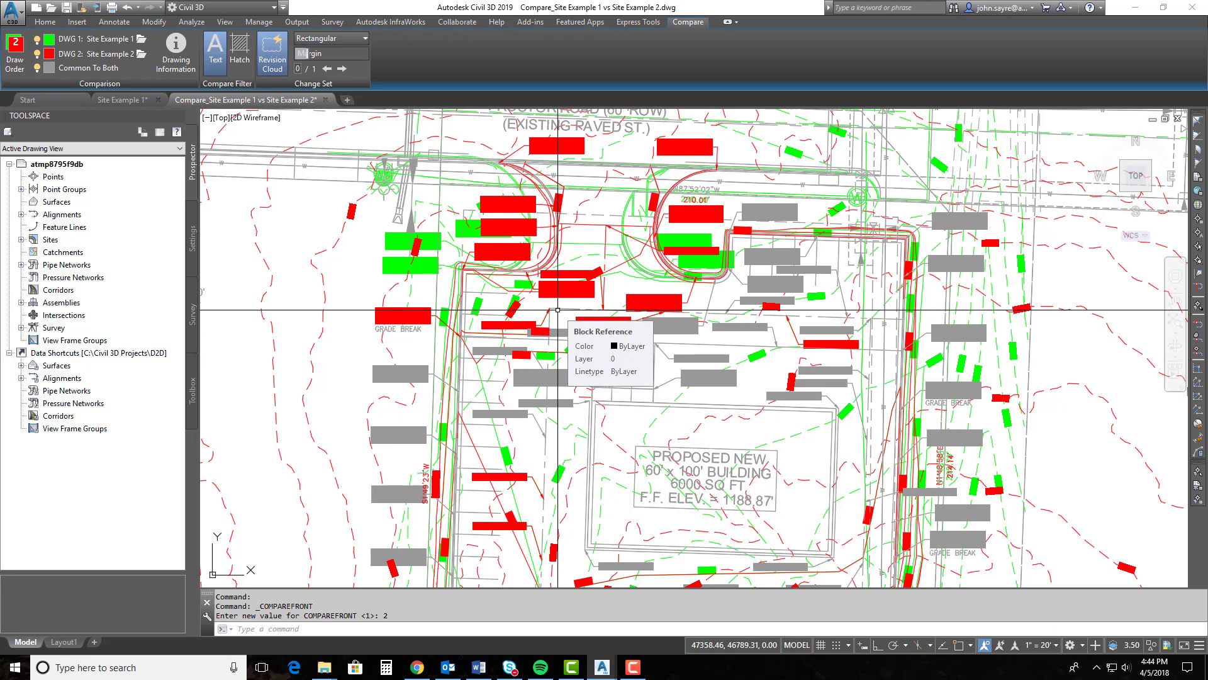
click(15, 53)
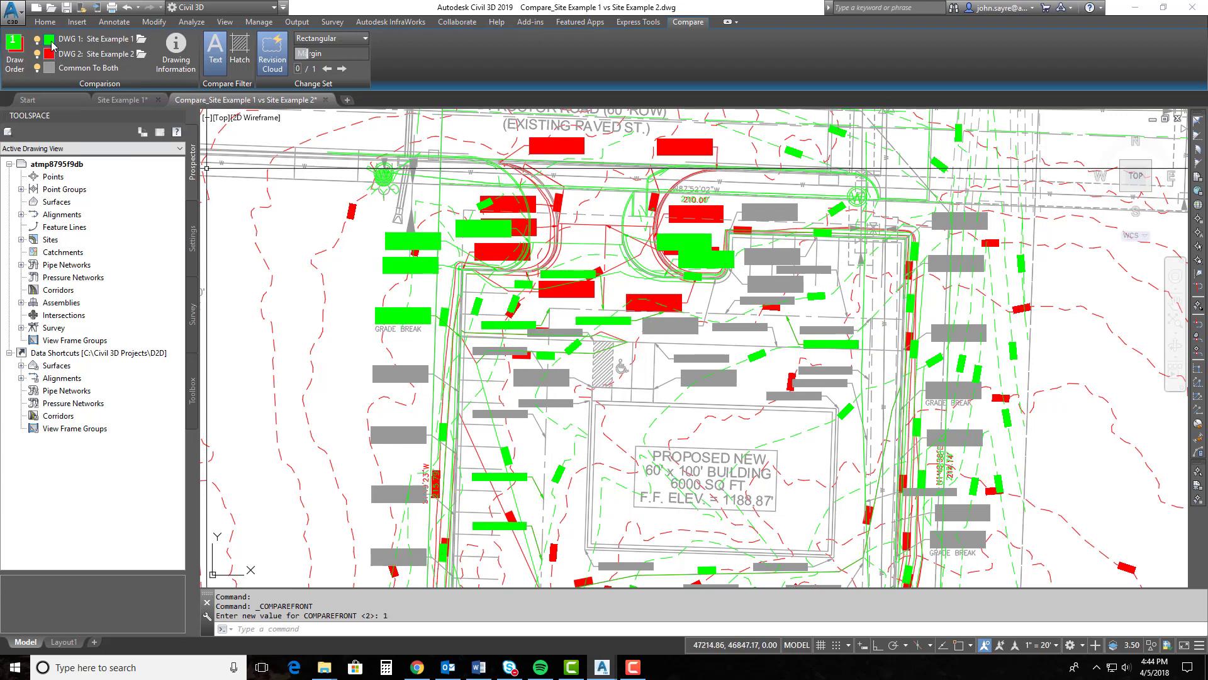
click(49, 40)
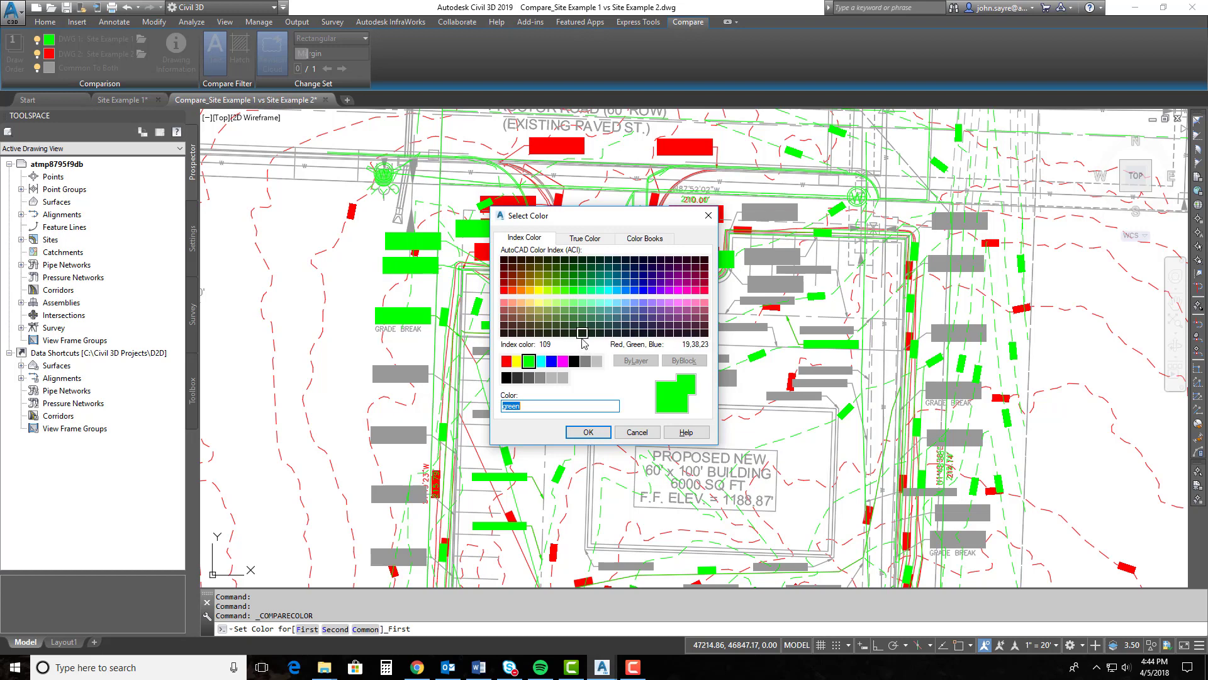
click(540, 361)
click(588, 432)
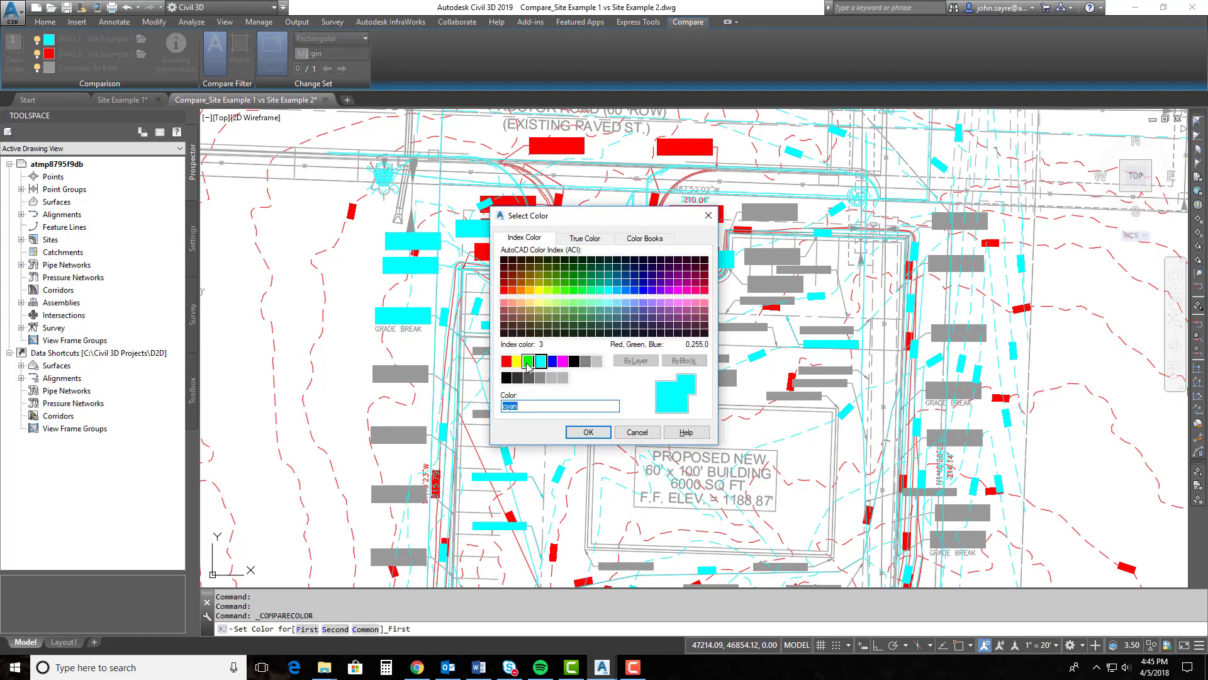
click(589, 433)
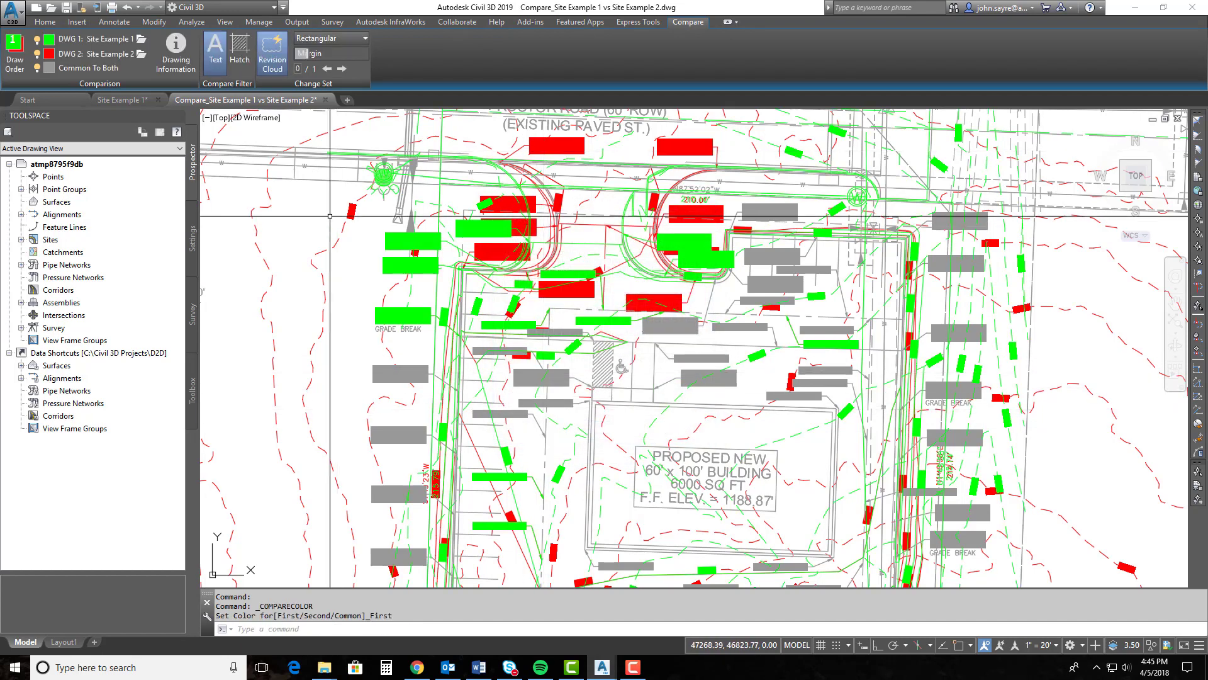
Step: Examine the red and green differences around the proposed building, its parking area and the surrounding contours
scroll(503, 340, down, 5)
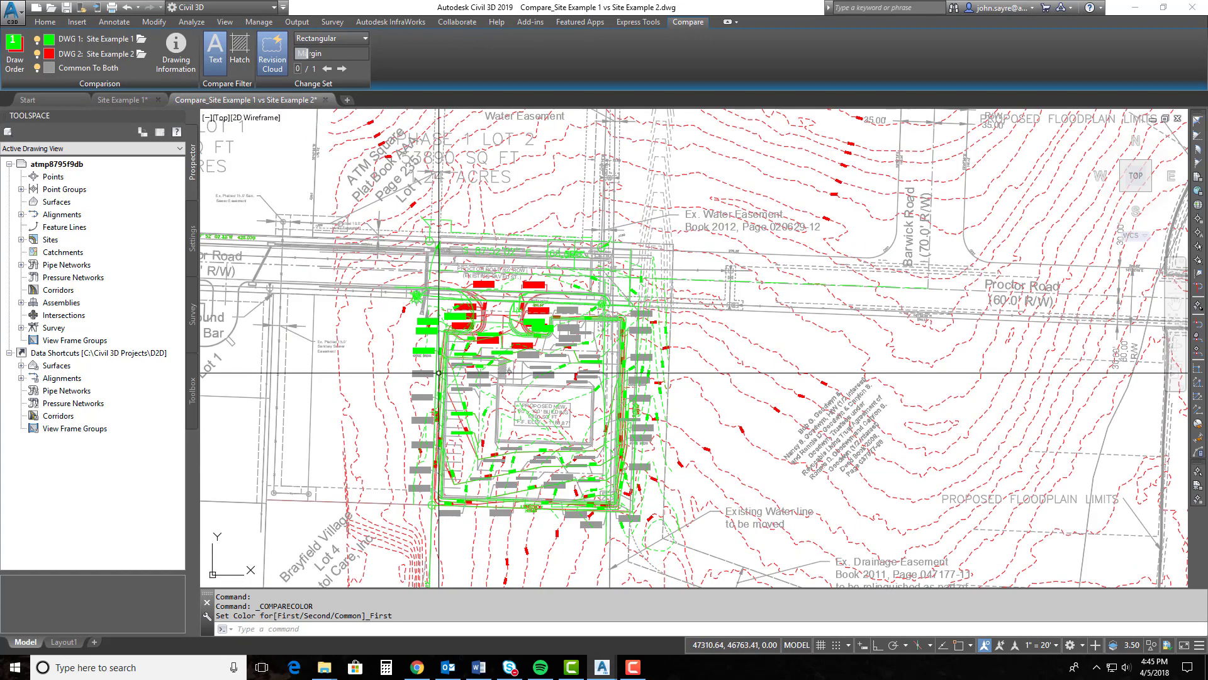
middle_drag(455, 424, 502, 346)
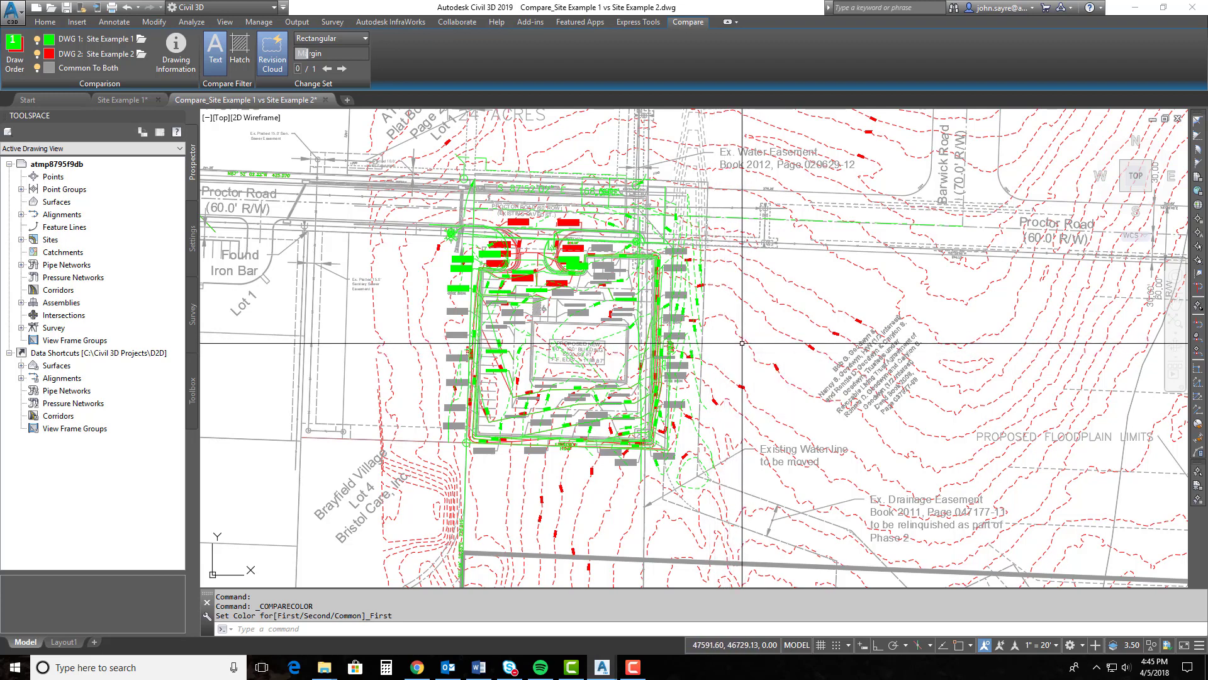
scroll(744, 341, up, 2)
middle_drag(448, 391, 496, 399)
scroll(480, 368, up, 4)
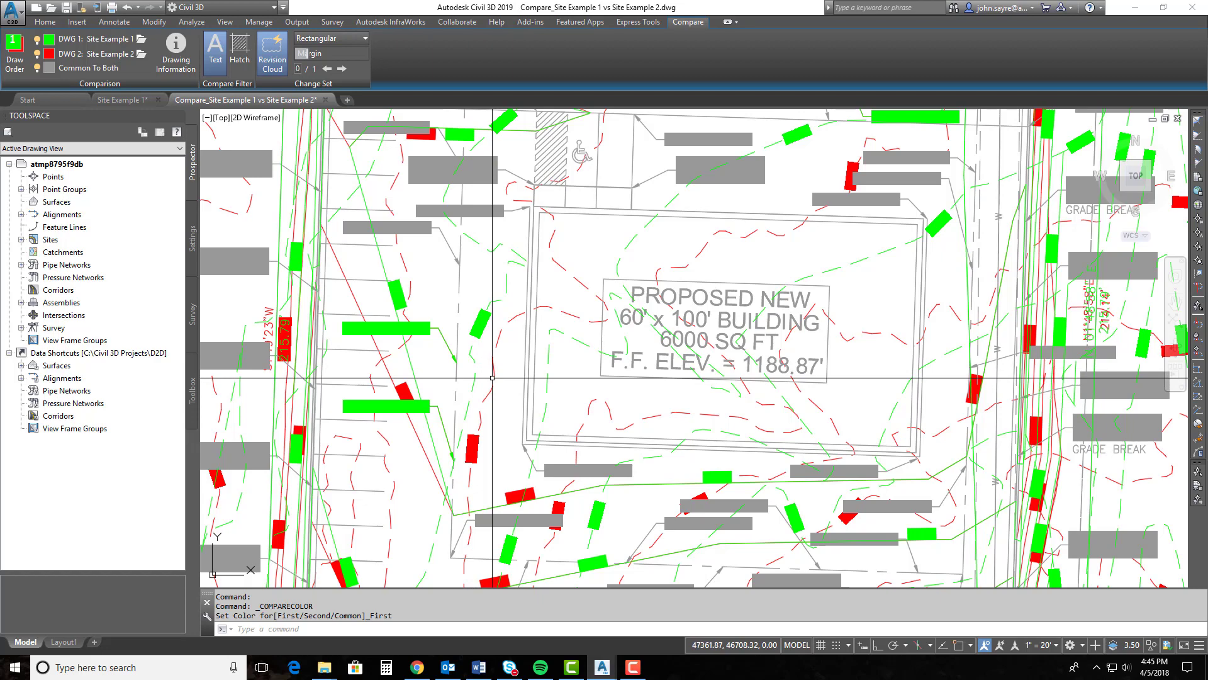
scroll(497, 382, down, 5)
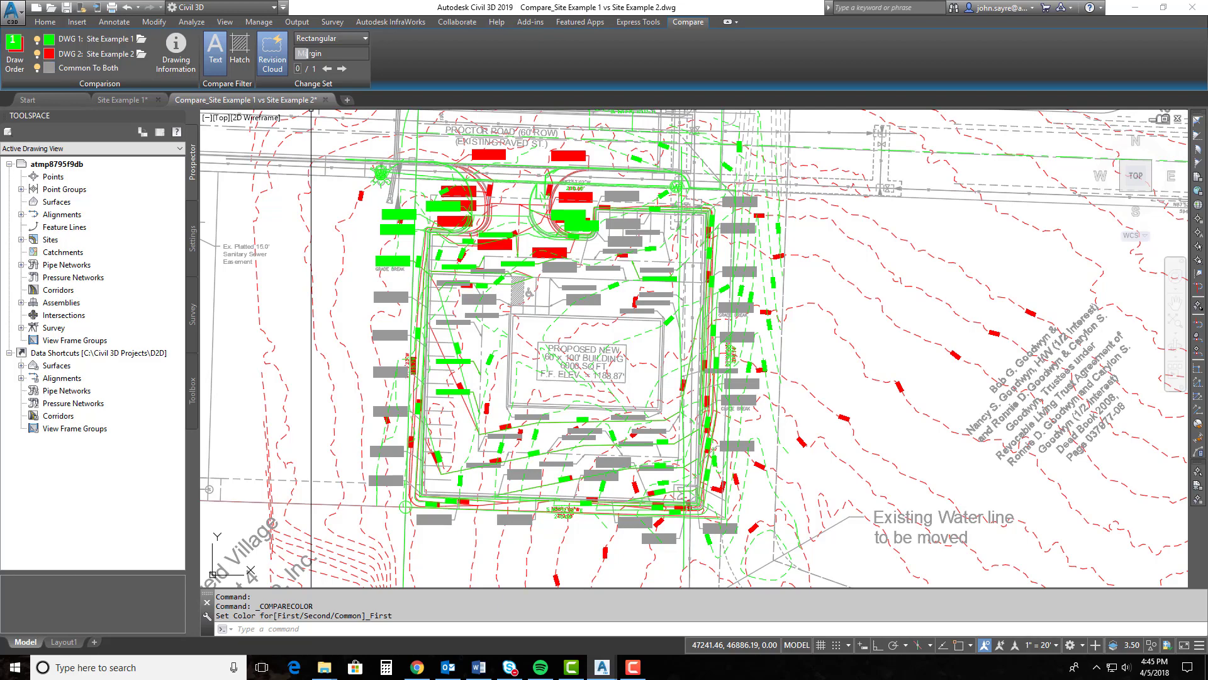
scroll(407, 349, down, 3)
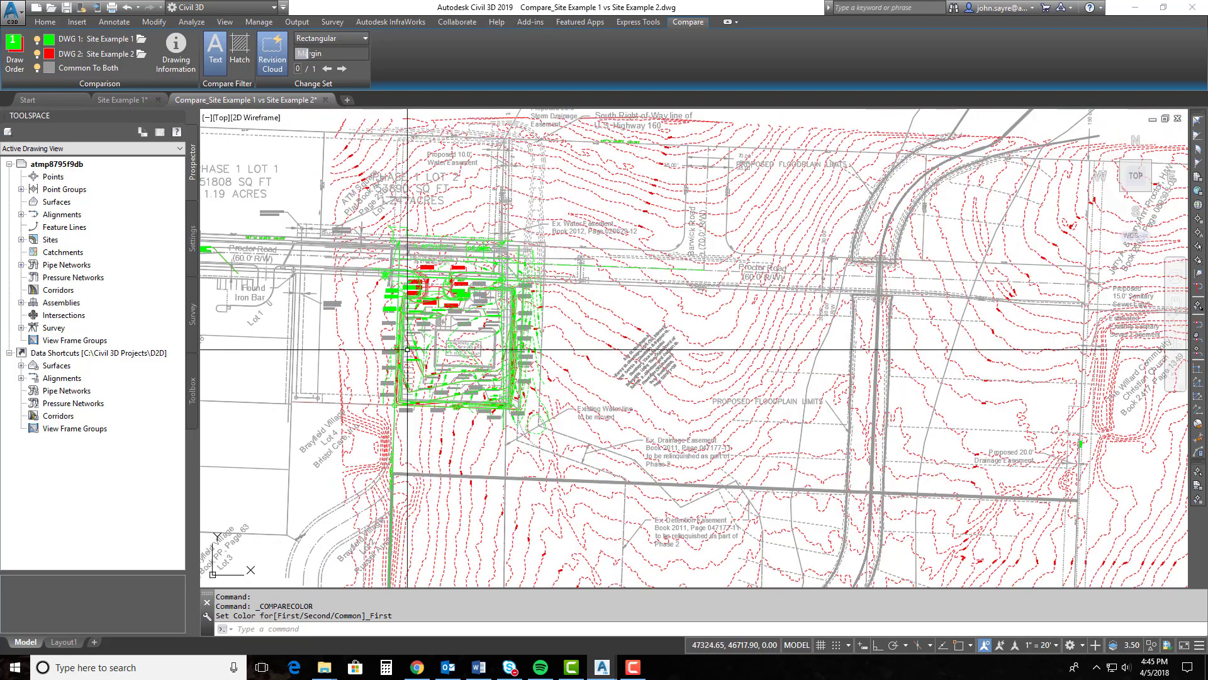
middle_drag(407, 349, 456, 347)
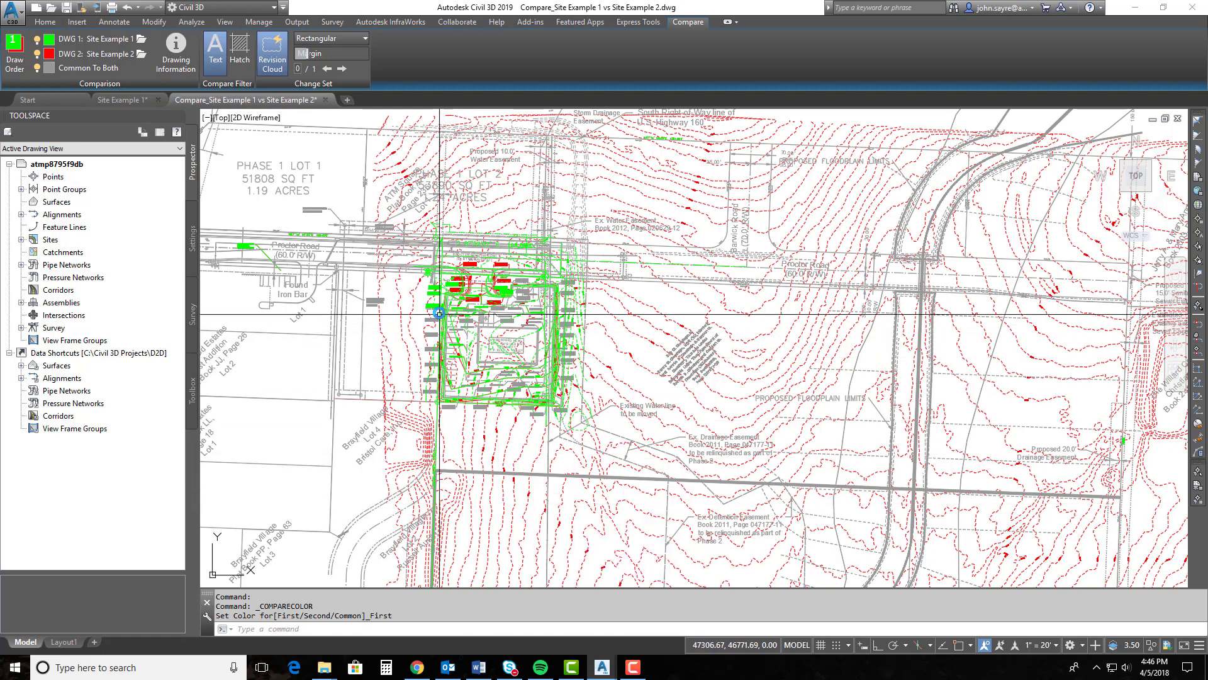
scroll(497, 346, up, 5)
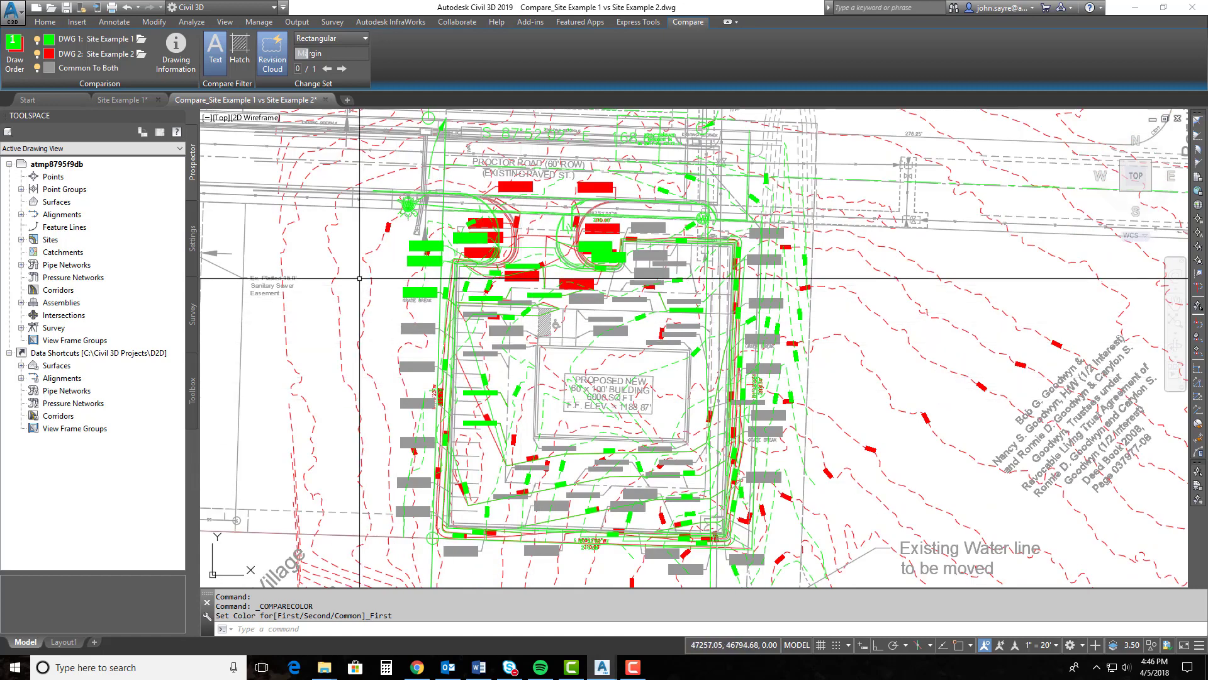
Step: Insert the information table of the compared files beside the building site at scale factor 1
click(176, 63)
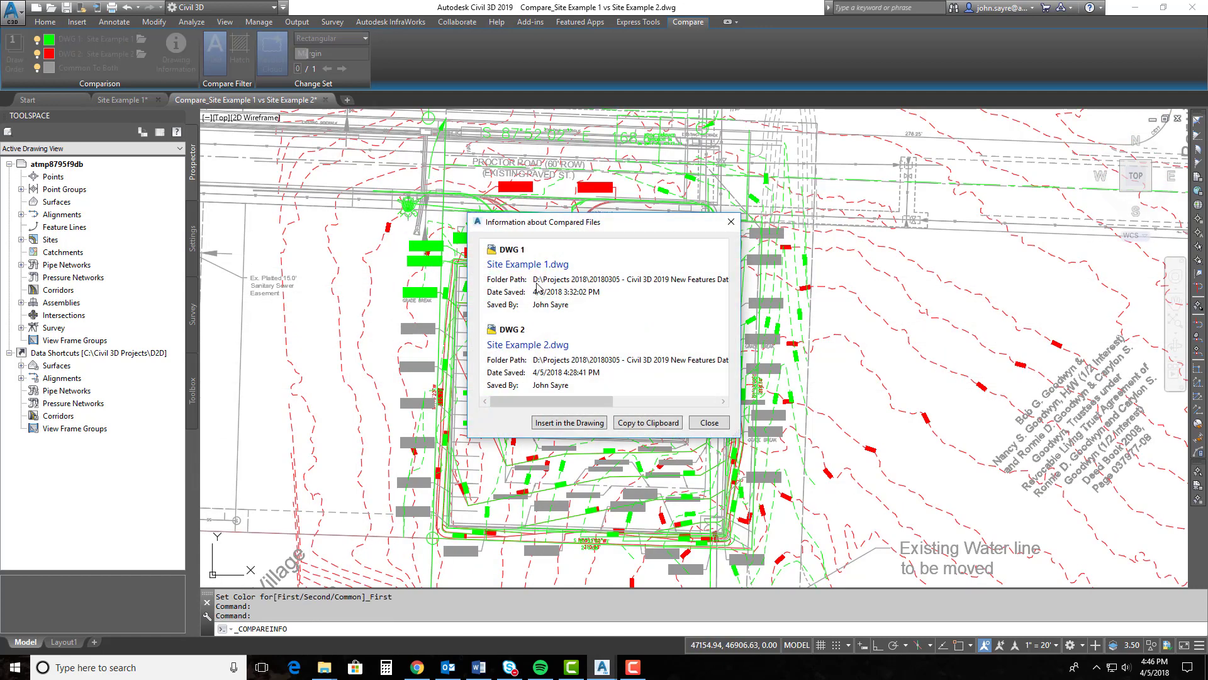
click(565, 424)
click(916, 339)
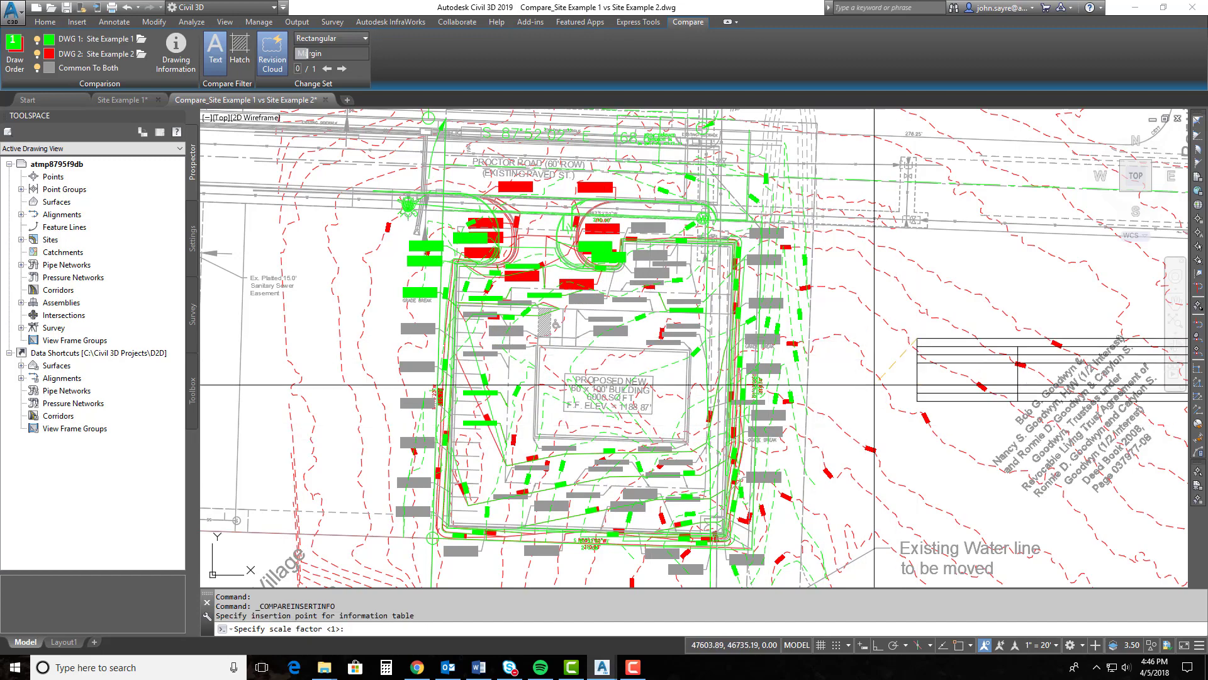
key(Return)
Step: Enlarge the revision cloud margin around the compared site and set the cloud shape to Polygonal
scroll(867, 399, down, 3)
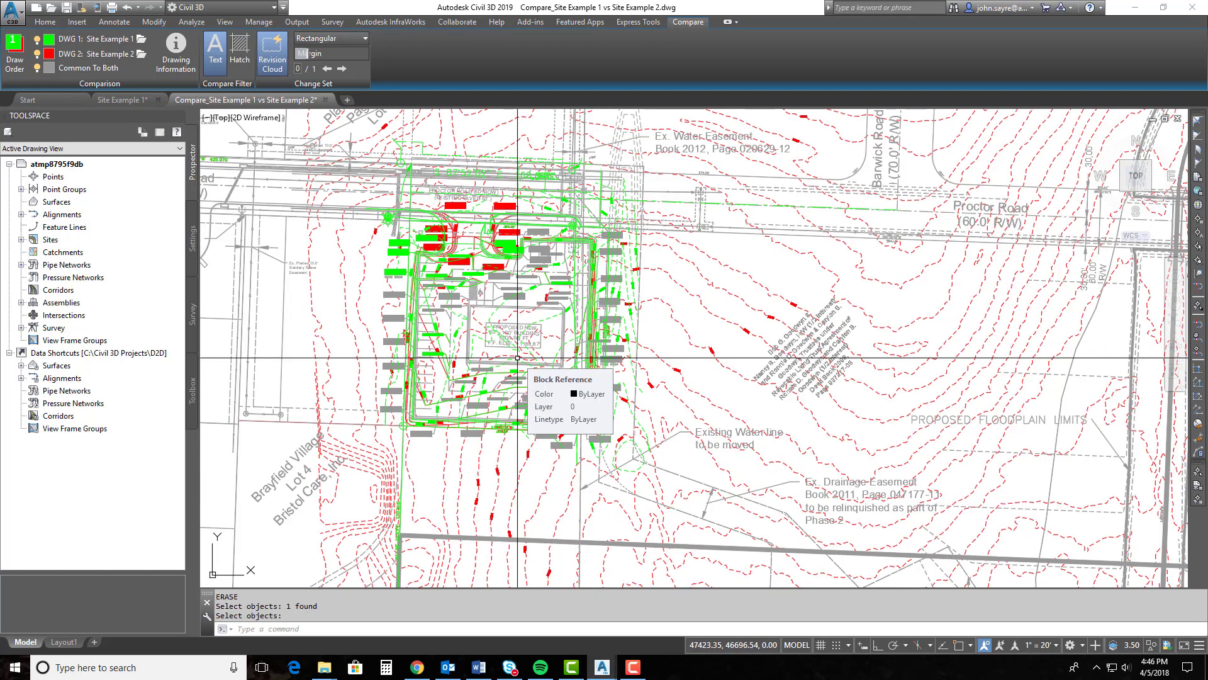
scroll(517, 357, down, 5)
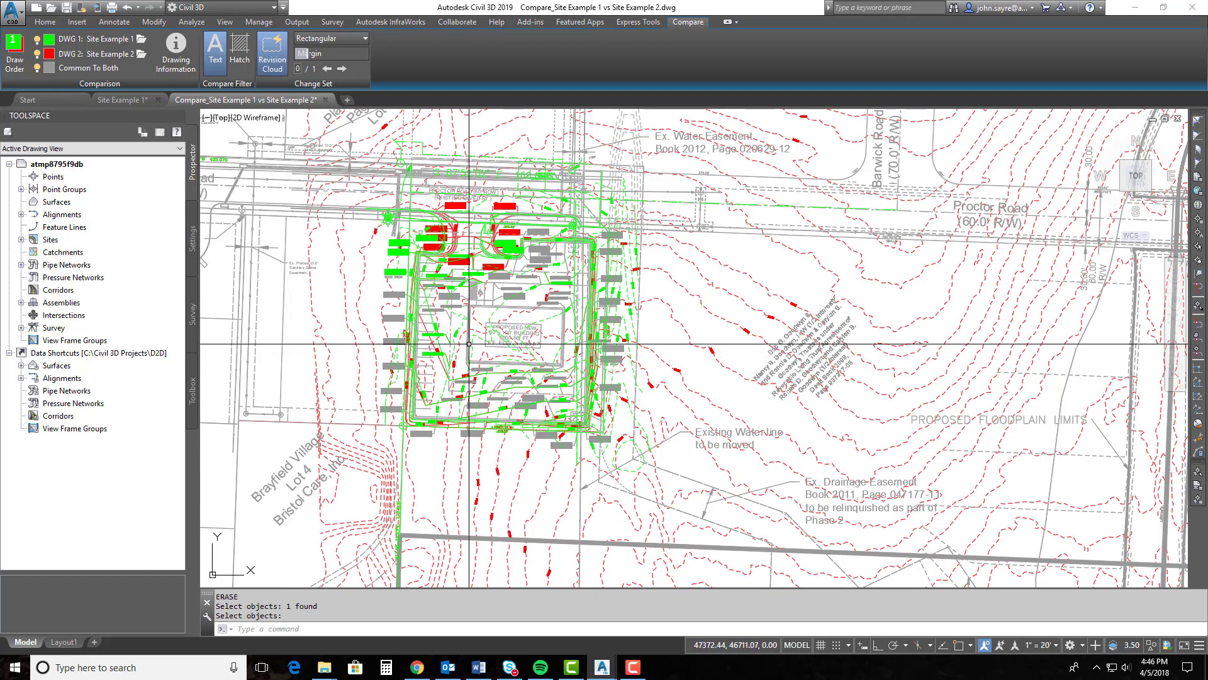
scroll(452, 309, down, 5)
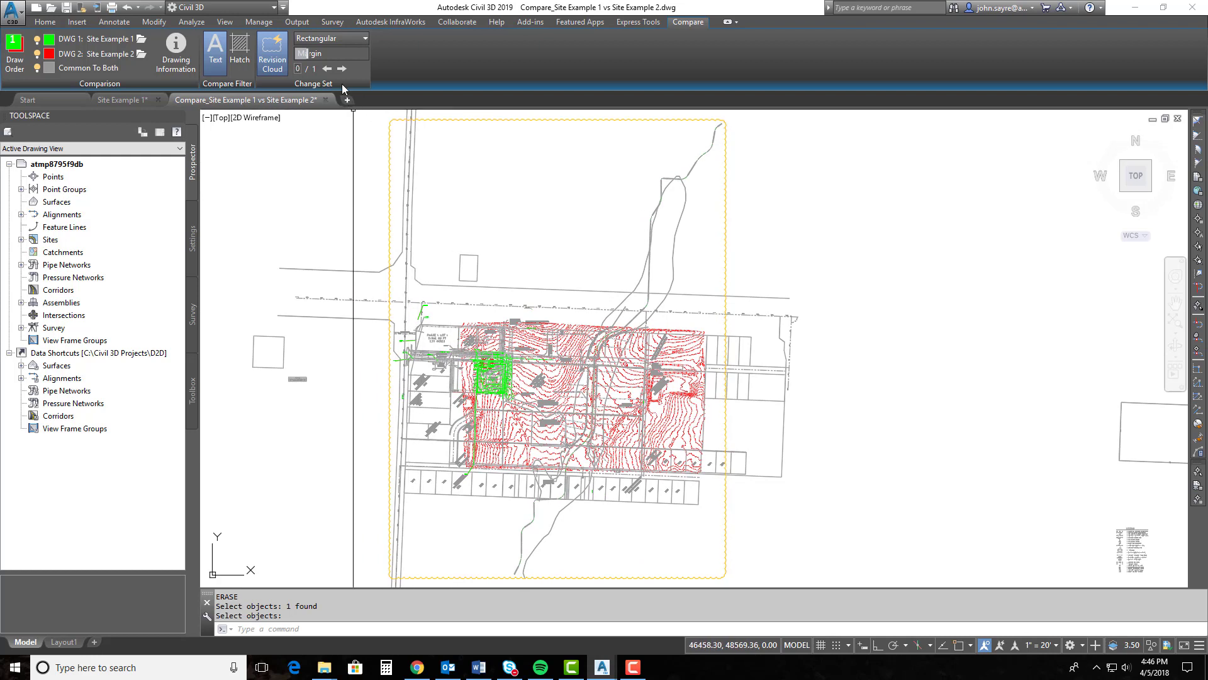
drag(308, 55, 374, 57)
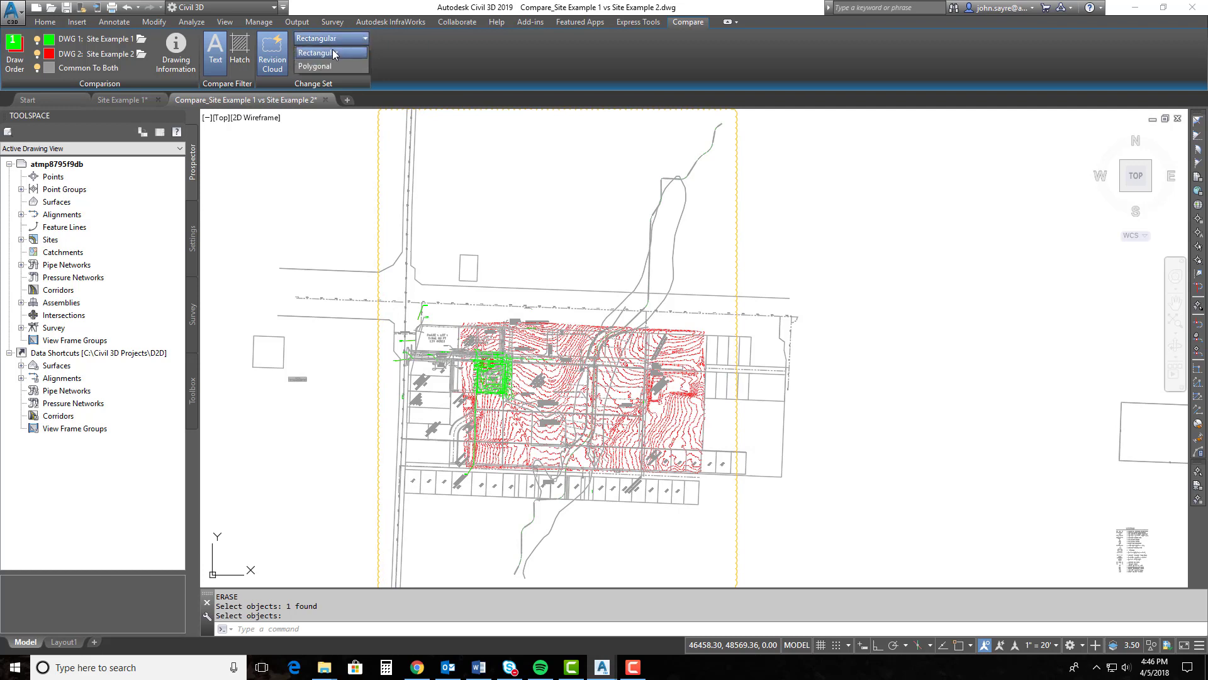
click(332, 67)
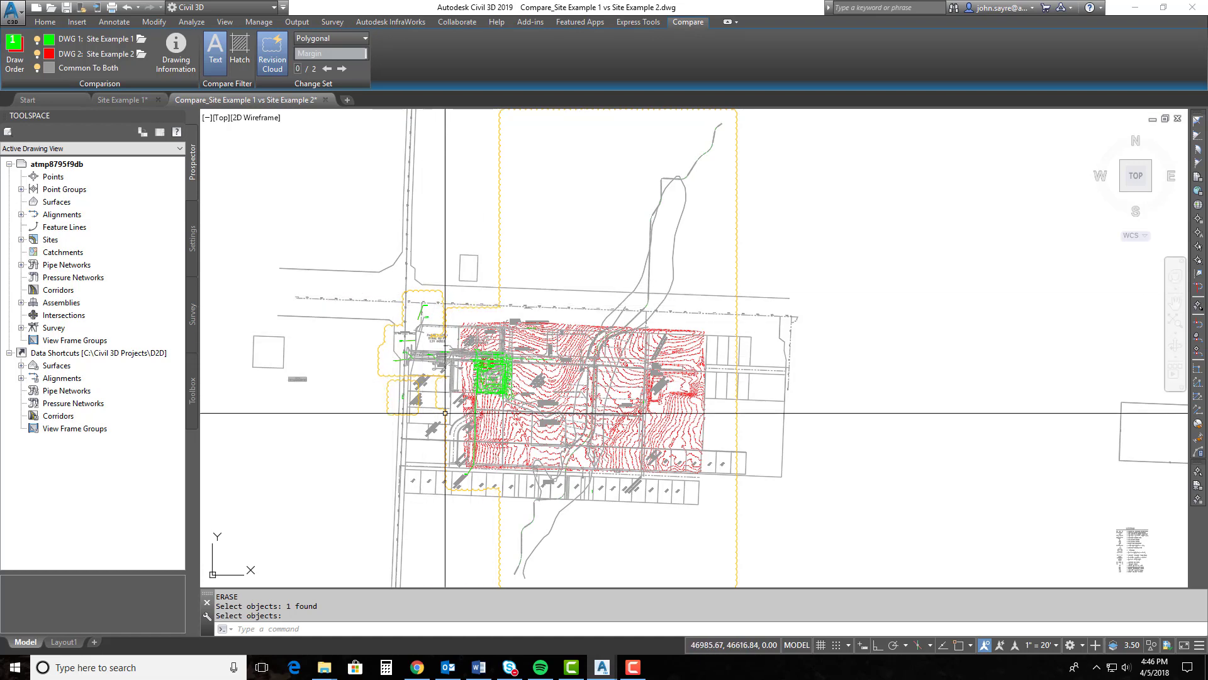
Step: Examine the polygonal revision clouds around the site and the drawing differences at the building's entrance drives off Proctor Road
scroll(445, 413, up, 5)
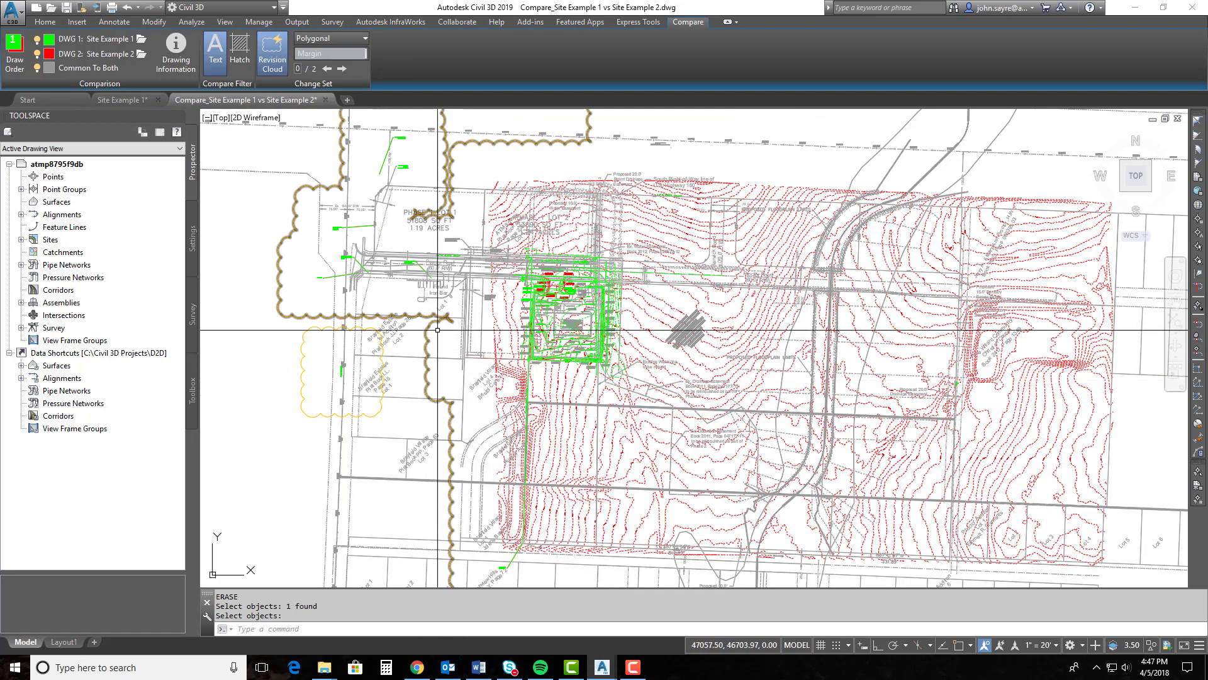
scroll(365, 280, up, 4)
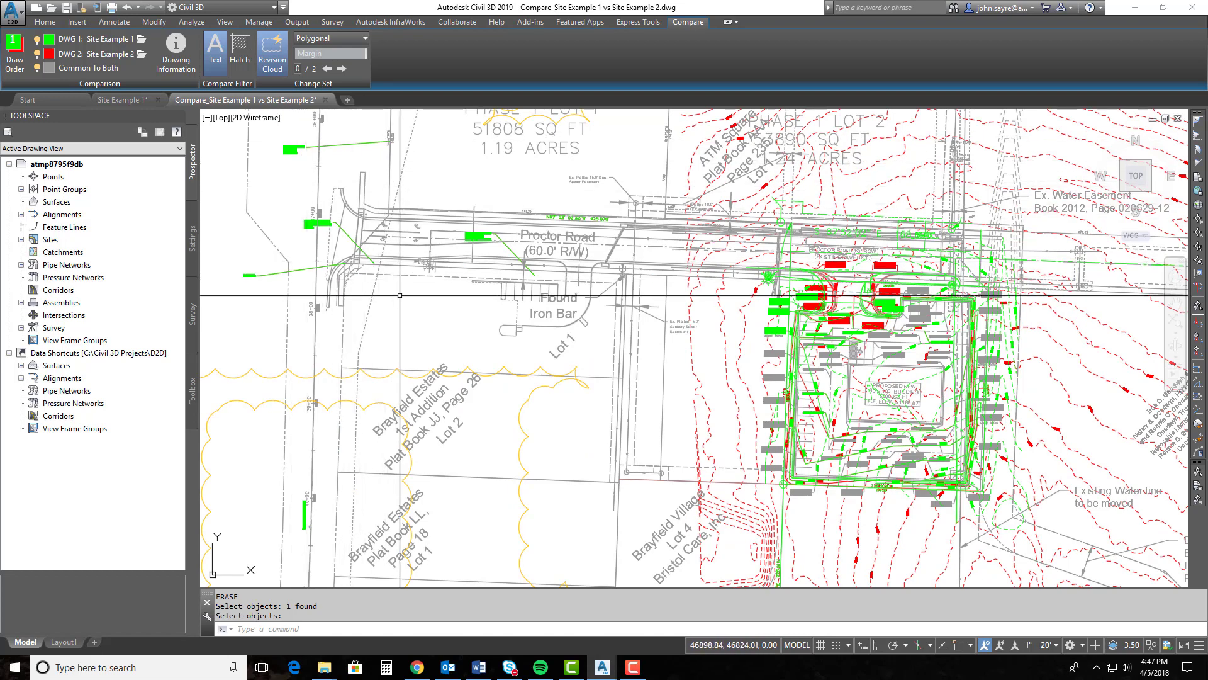
scroll(394, 353, down, 3)
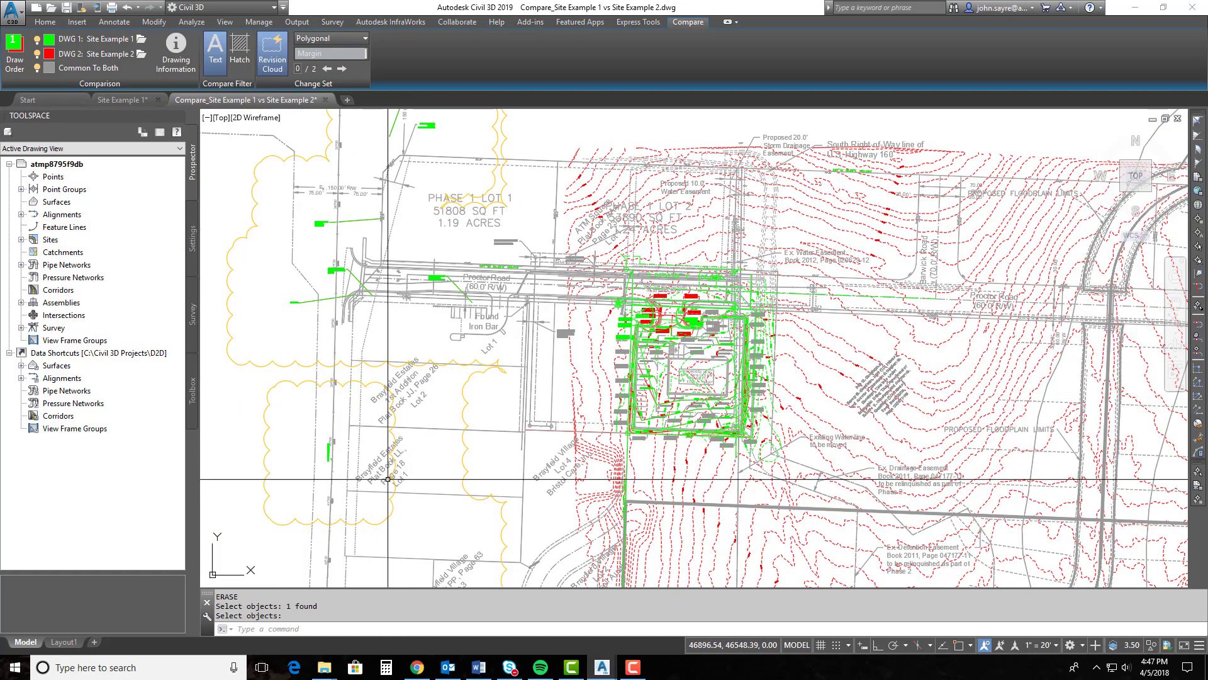
scroll(459, 429, down, 5)
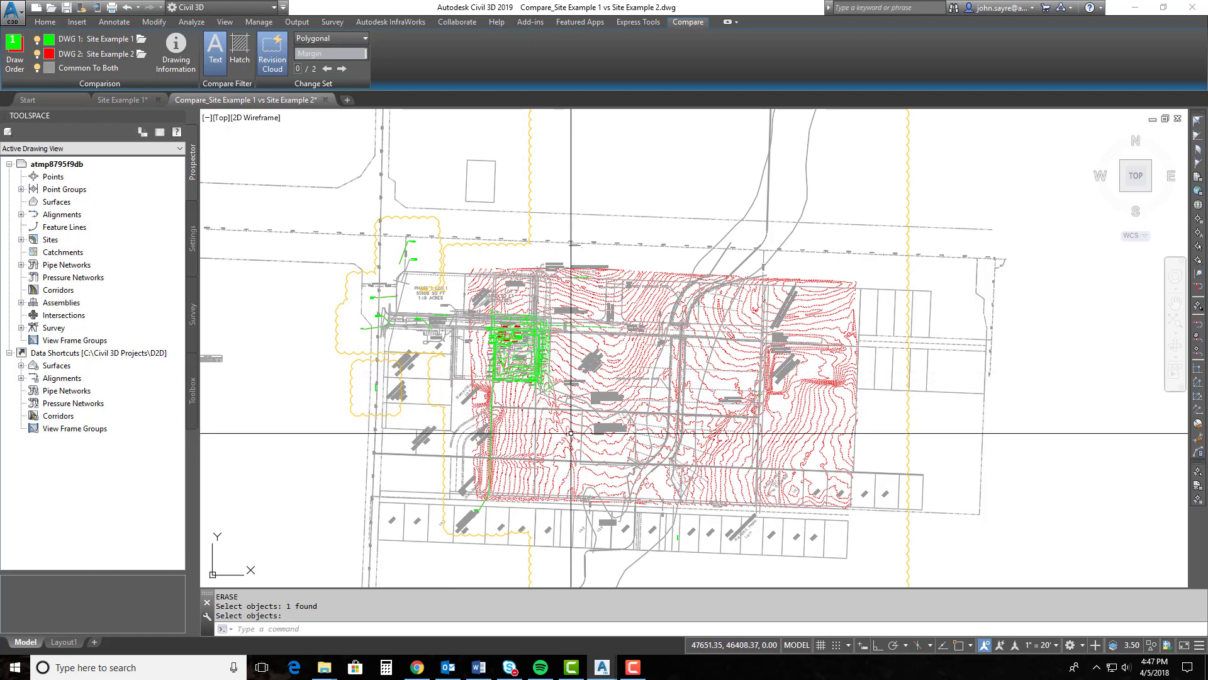
scroll(570, 433, down, 2)
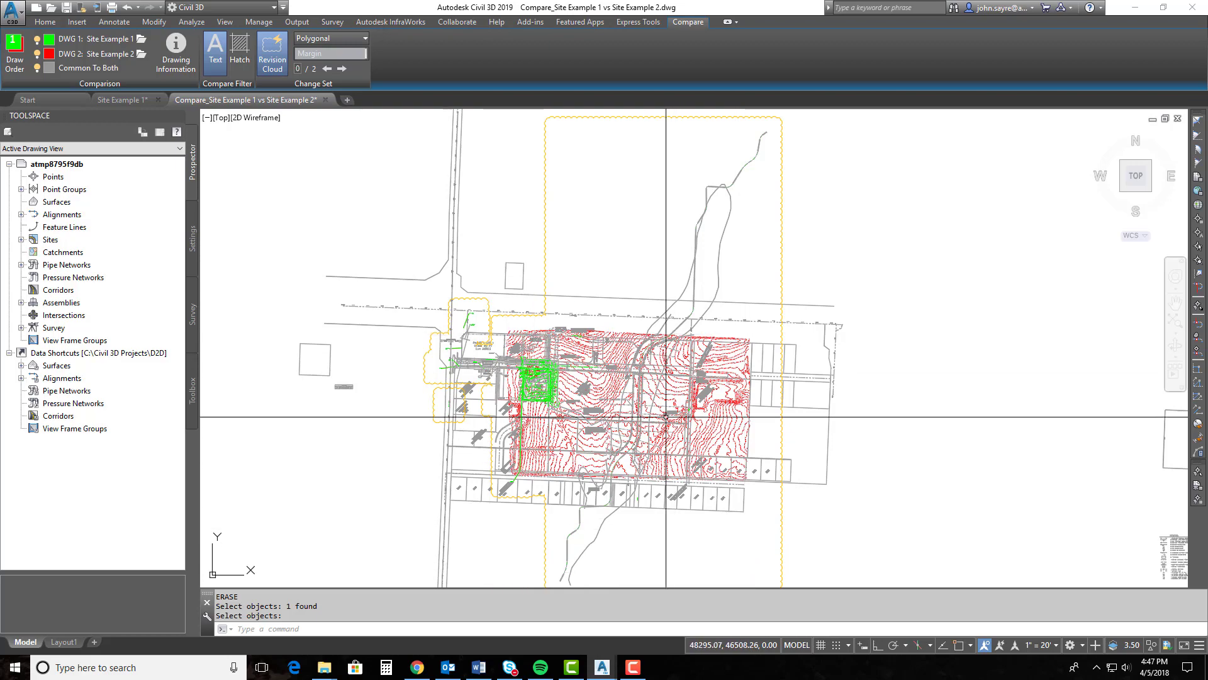
scroll(504, 366, up, 2)
scroll(494, 321, up, 7)
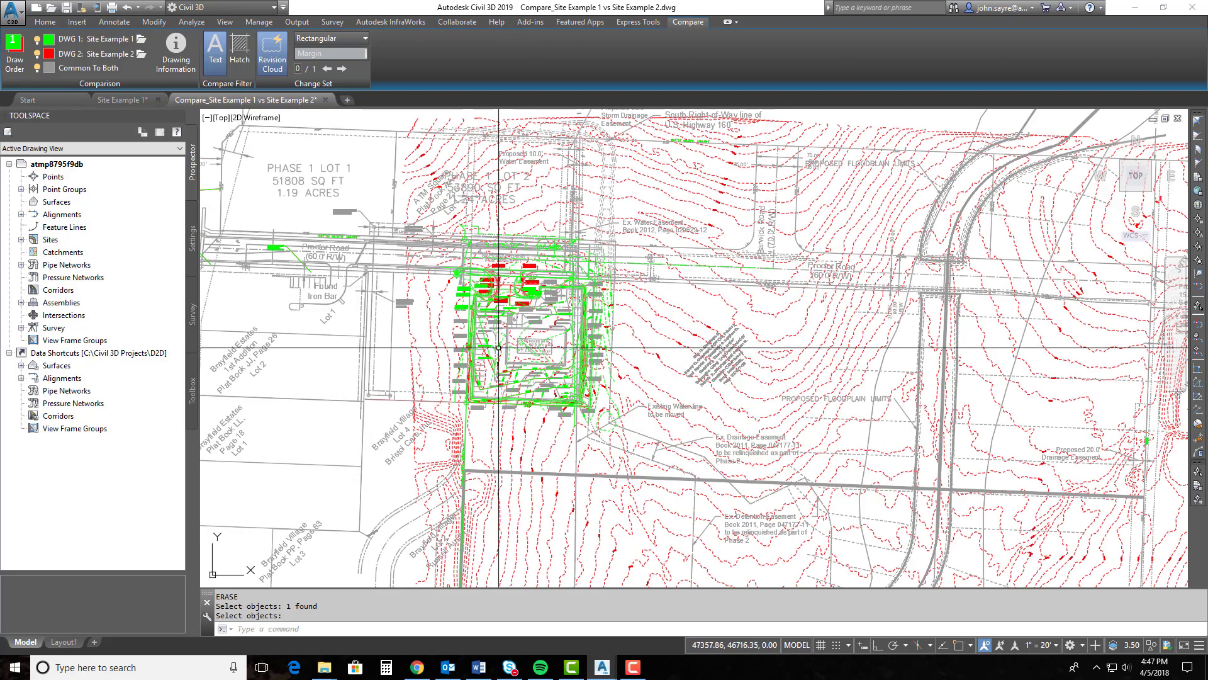
middle_drag(515, 283, 535, 328)
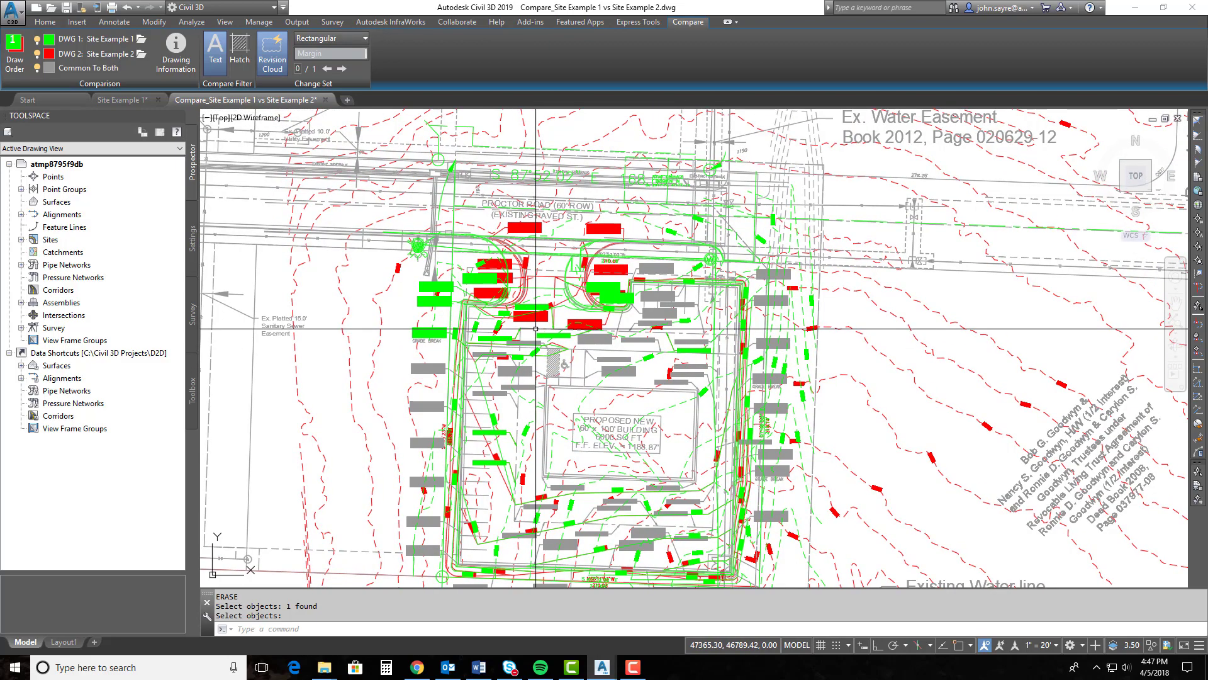
scroll(535, 328, up, 4)
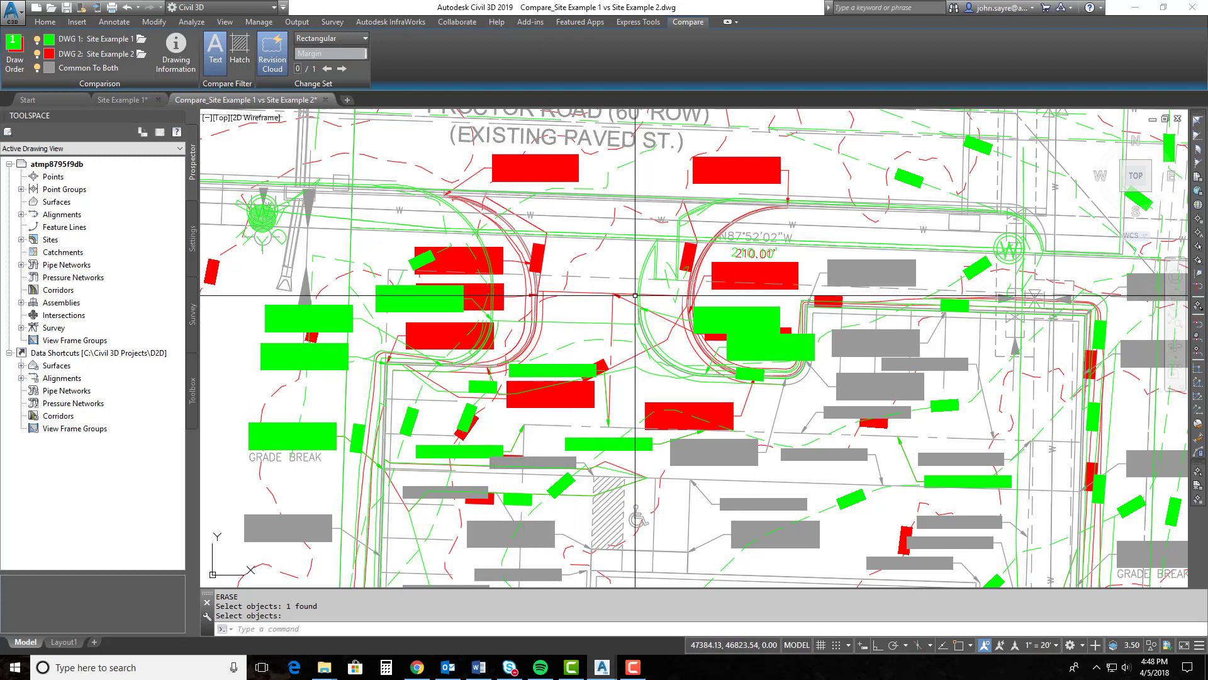
Step: Examine the red and green differences from the entrance drives down through the parking area, around the proposed building and across the whole site
middle_drag(588, 380, 582, 226)
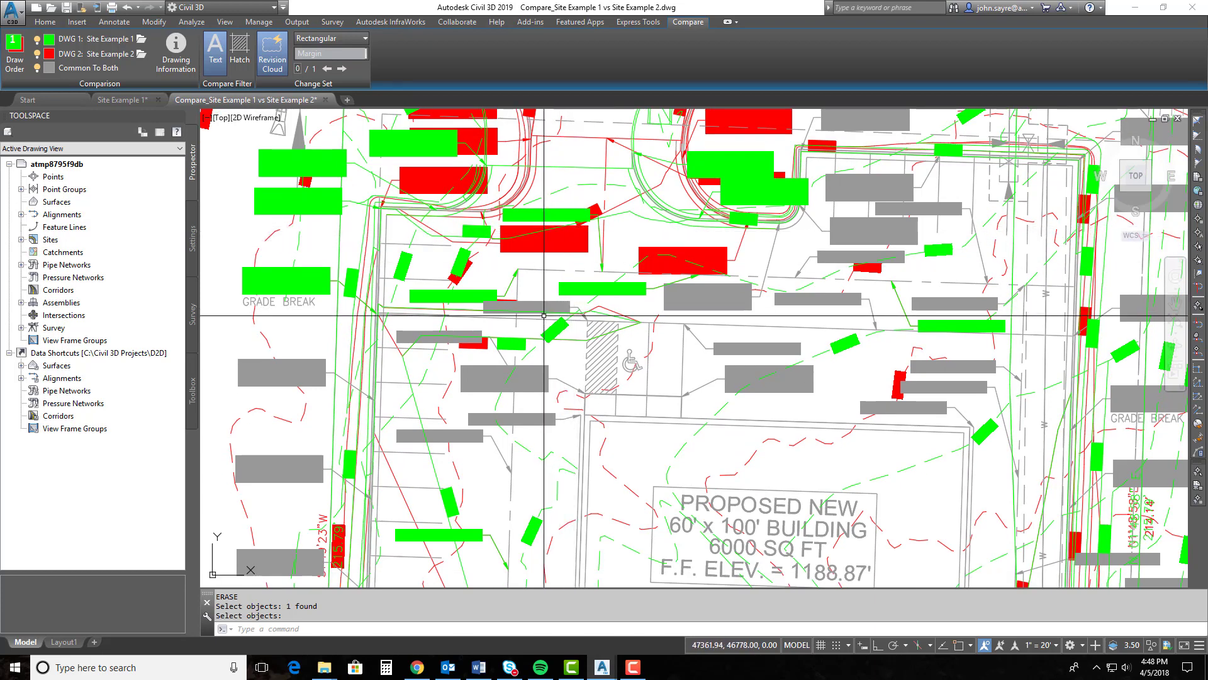
middle_drag(552, 445, 561, 267)
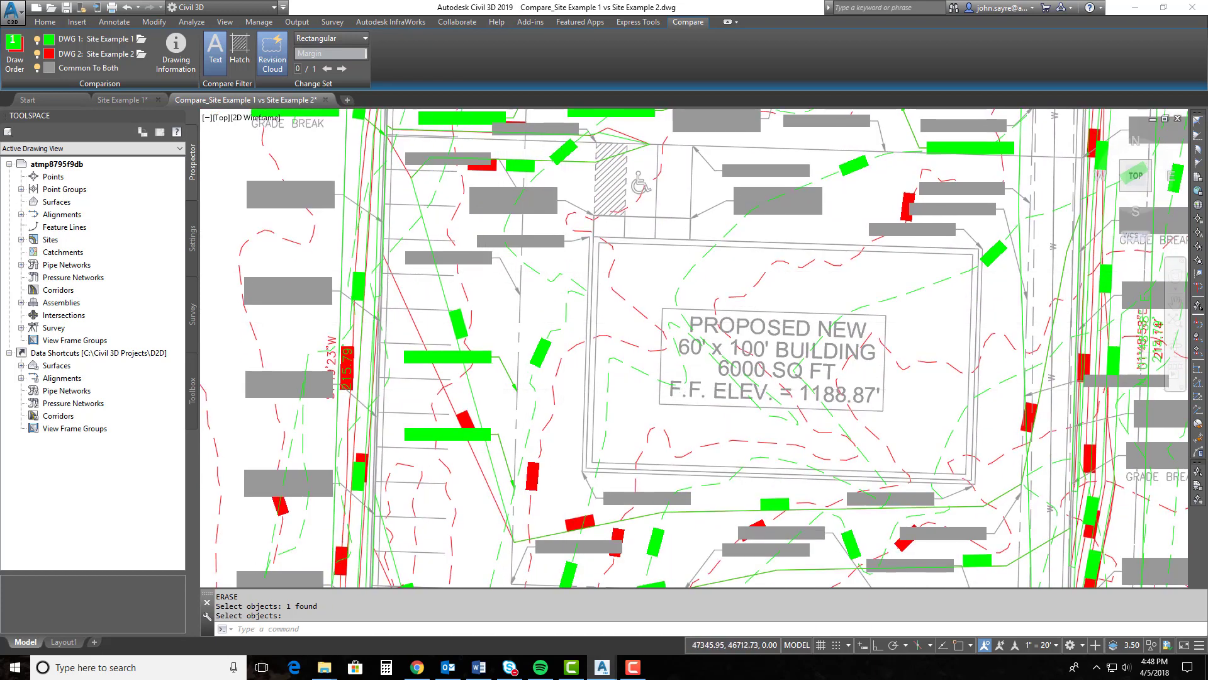
scroll(490, 383, up, 2)
scroll(430, 289, down, 2)
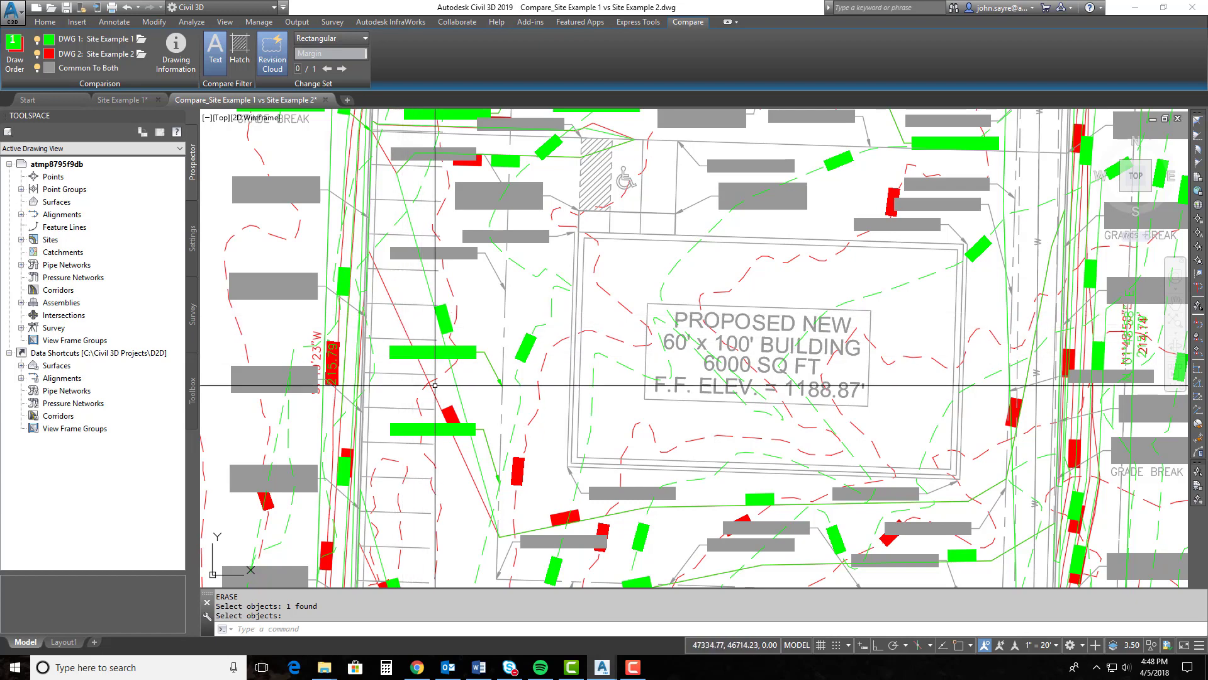
middle_drag(500, 475, 483, 414)
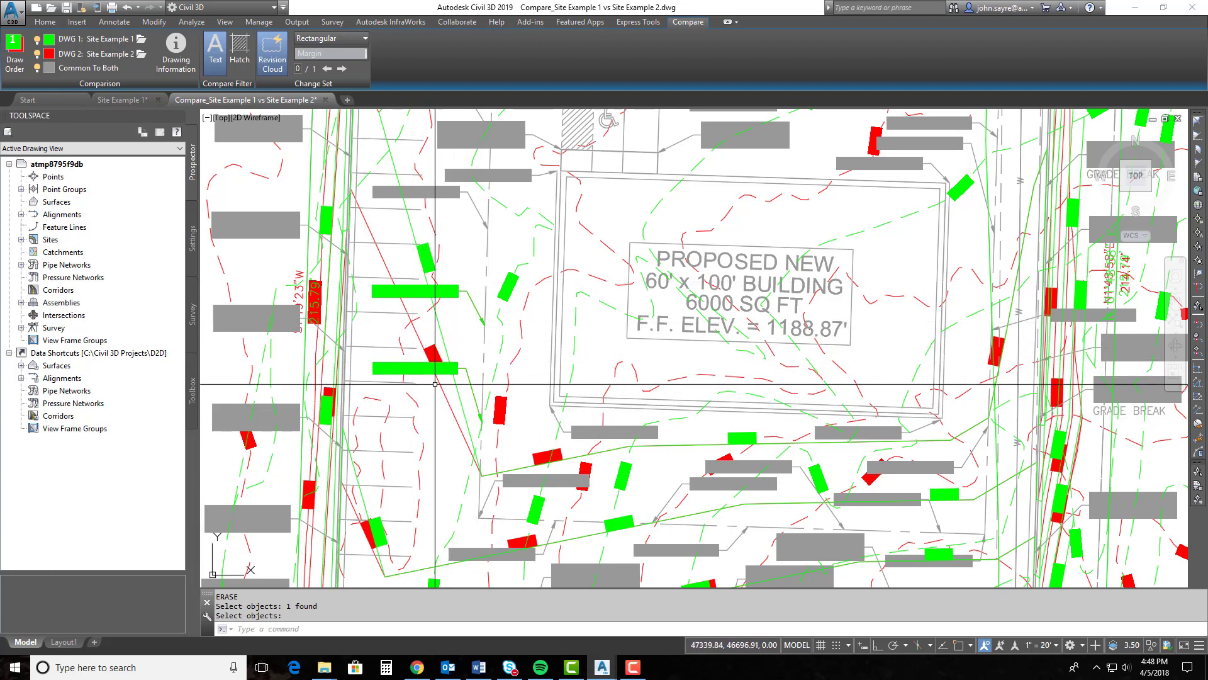
scroll(463, 403, down, 2)
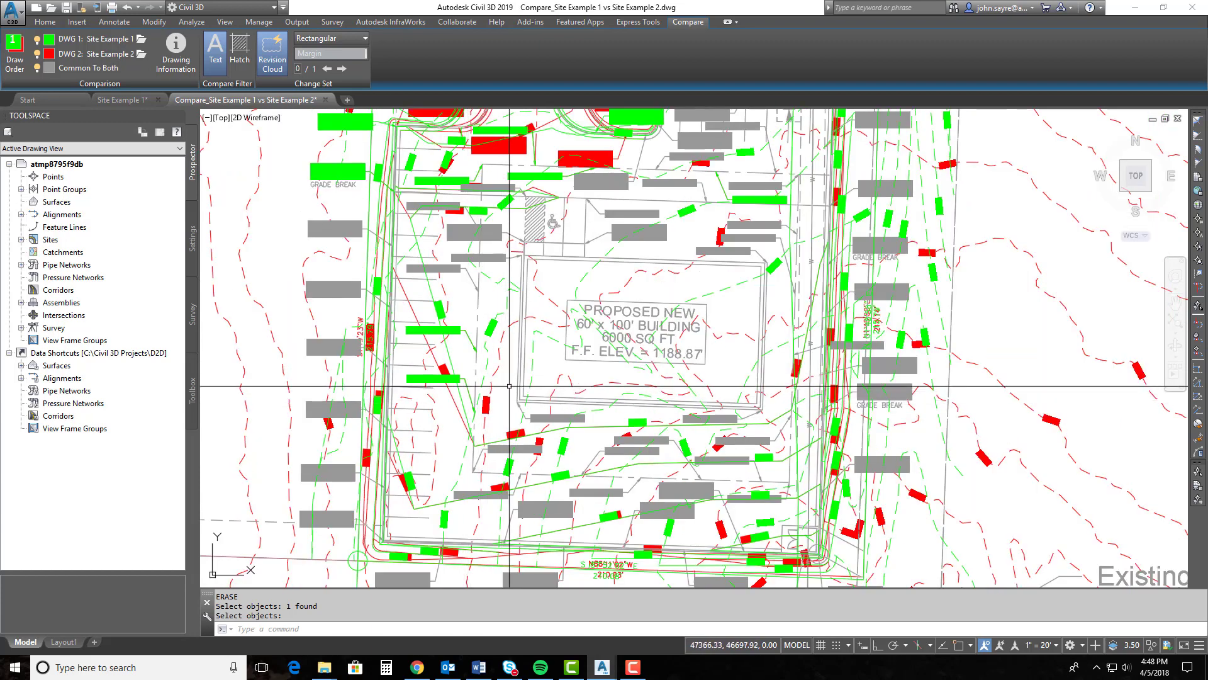
scroll(506, 385, down, 3)
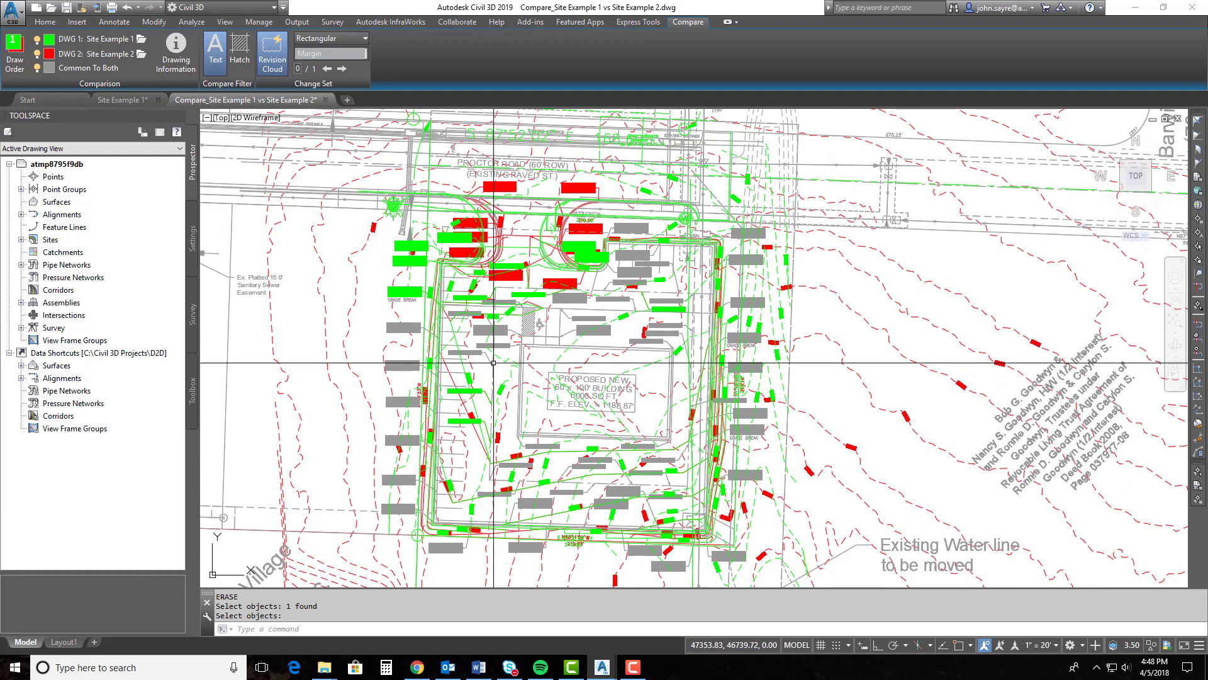
scroll(488, 221, up, 2)
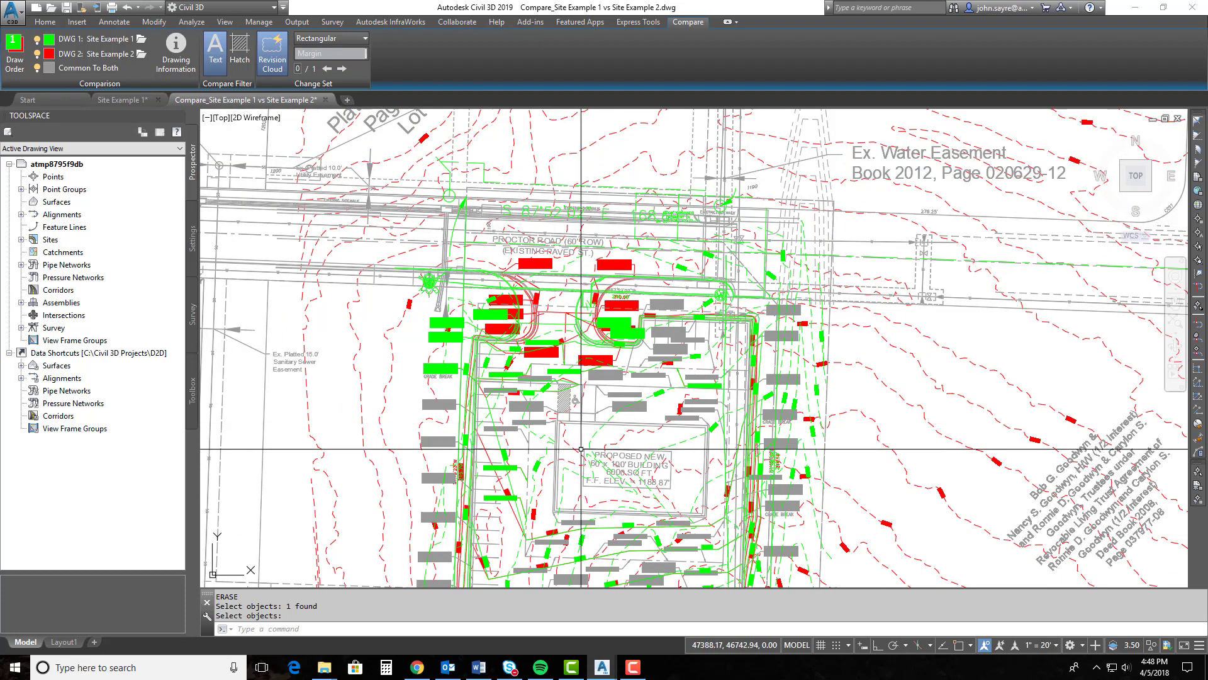
scroll(661, 377, up, 2)
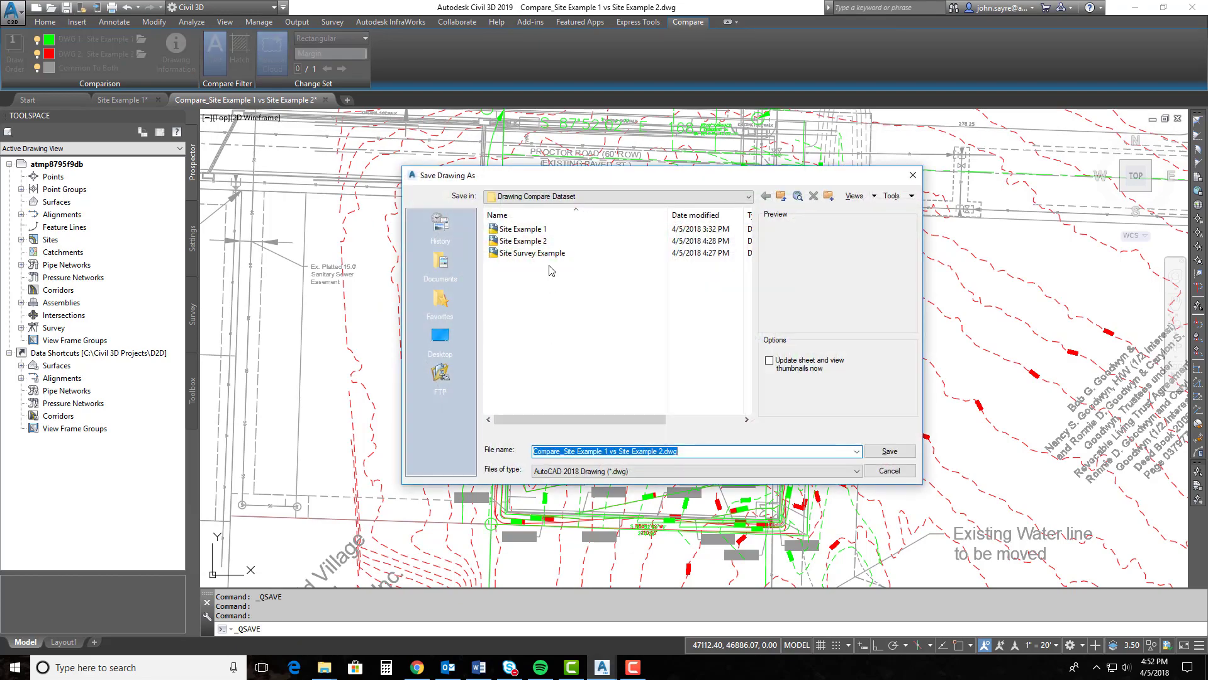
Step: Save the comparison drawing as Compare_Site Example 1 vs Site Example 2.dwg in the Drawing Compare Dataset folder
click(889, 451)
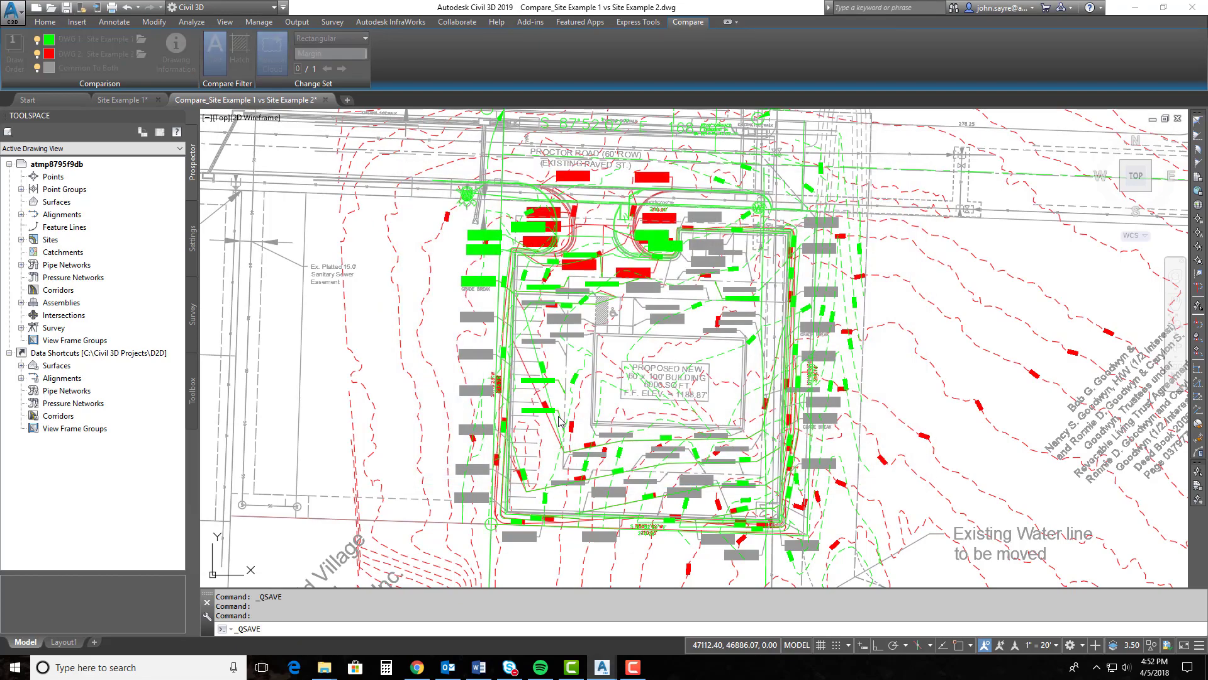